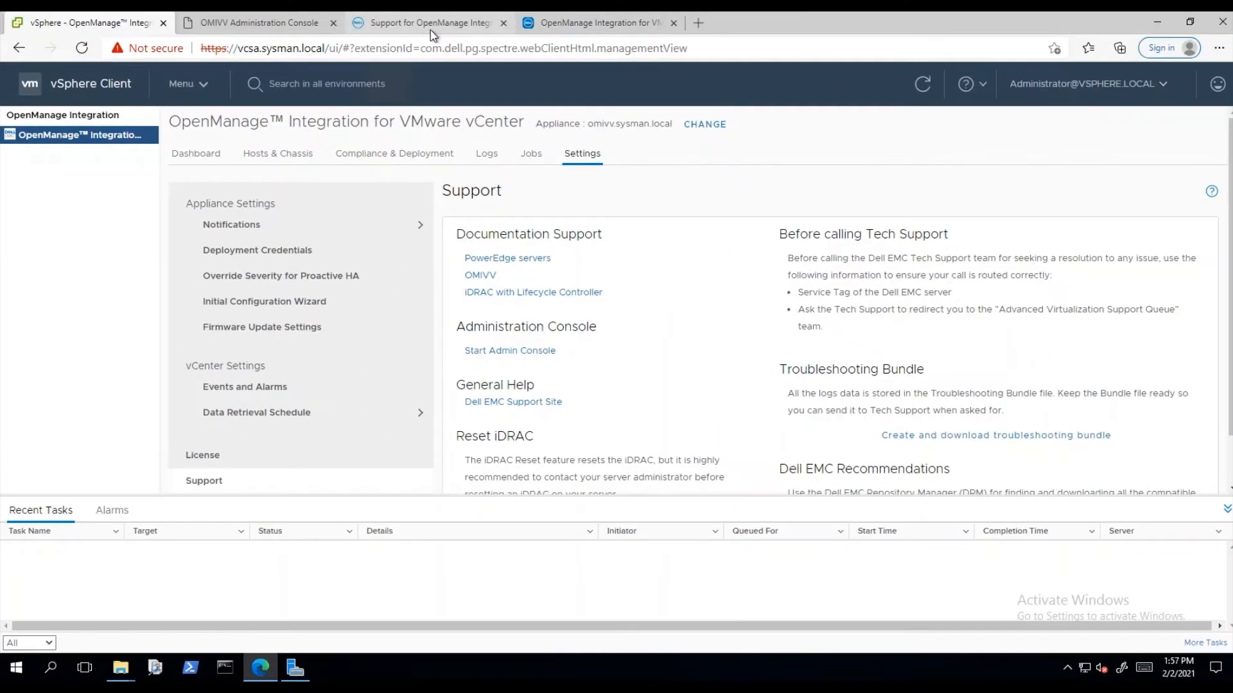
- Review the deployment mode system requirements in the OpenManage Integration for VMware vCenter 5.2 Installation Guide
left_click(431, 22)
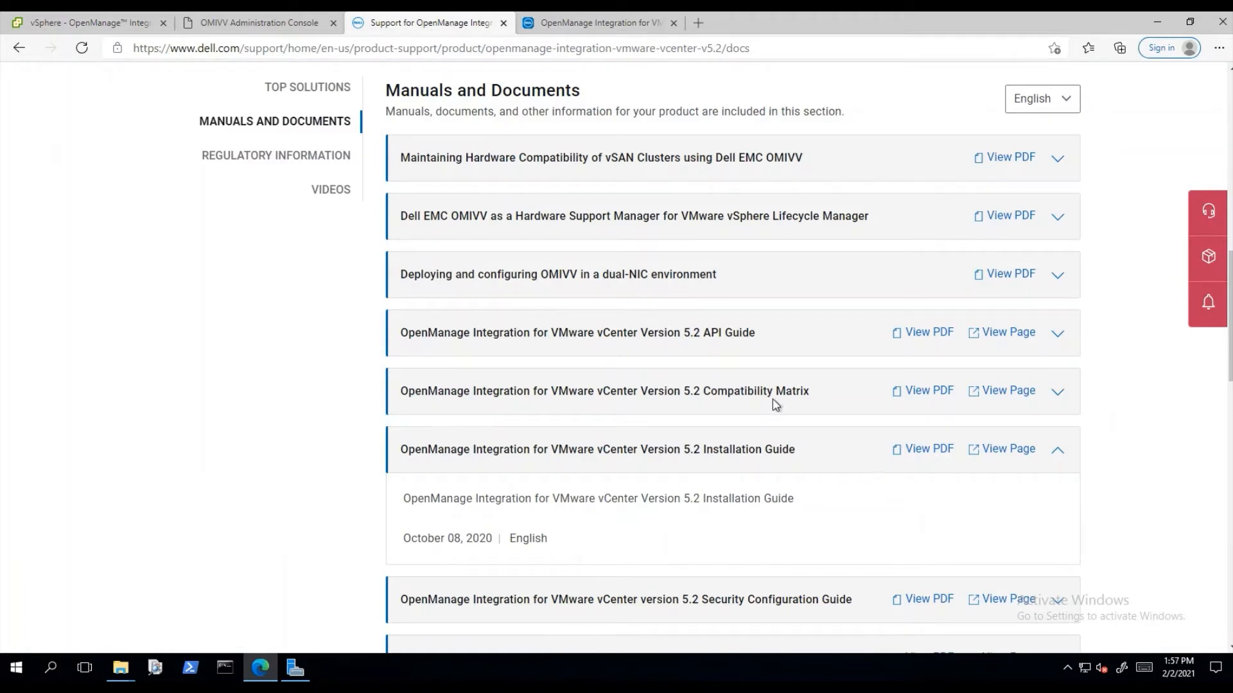
left_click(547, 23)
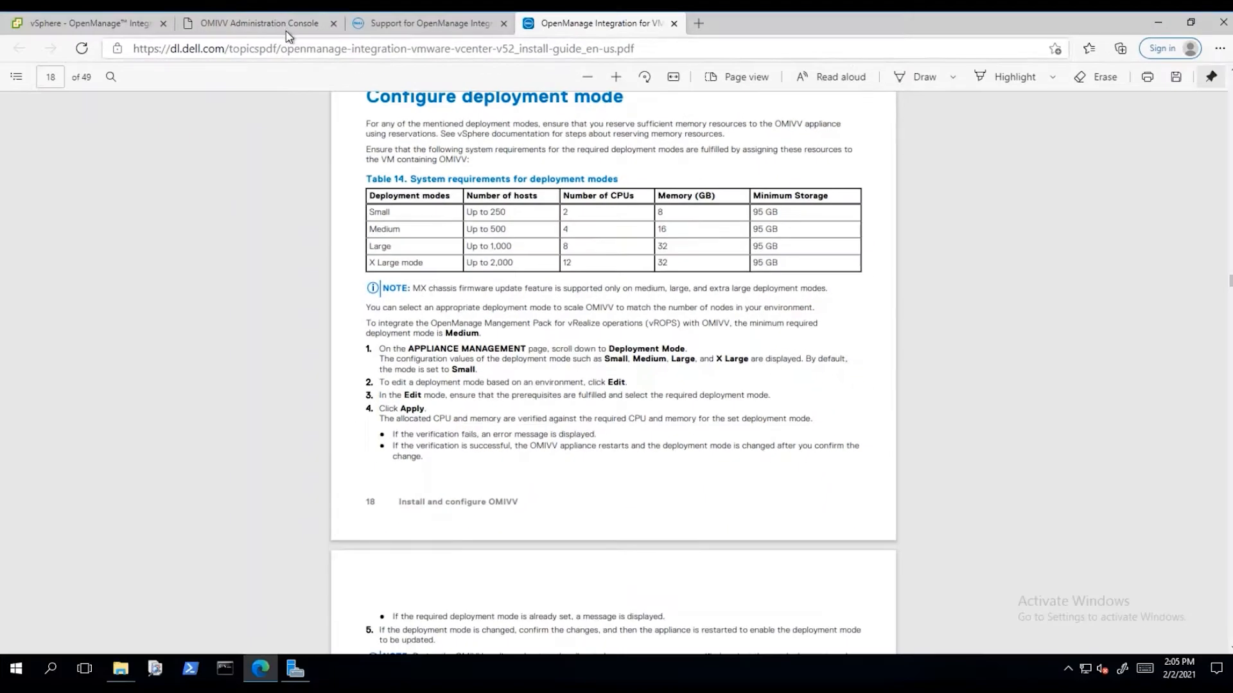
- Try to change the appliance's deployment mode to Large in the OMIVV Administration Console's appliance management settings
left_click(287, 26)
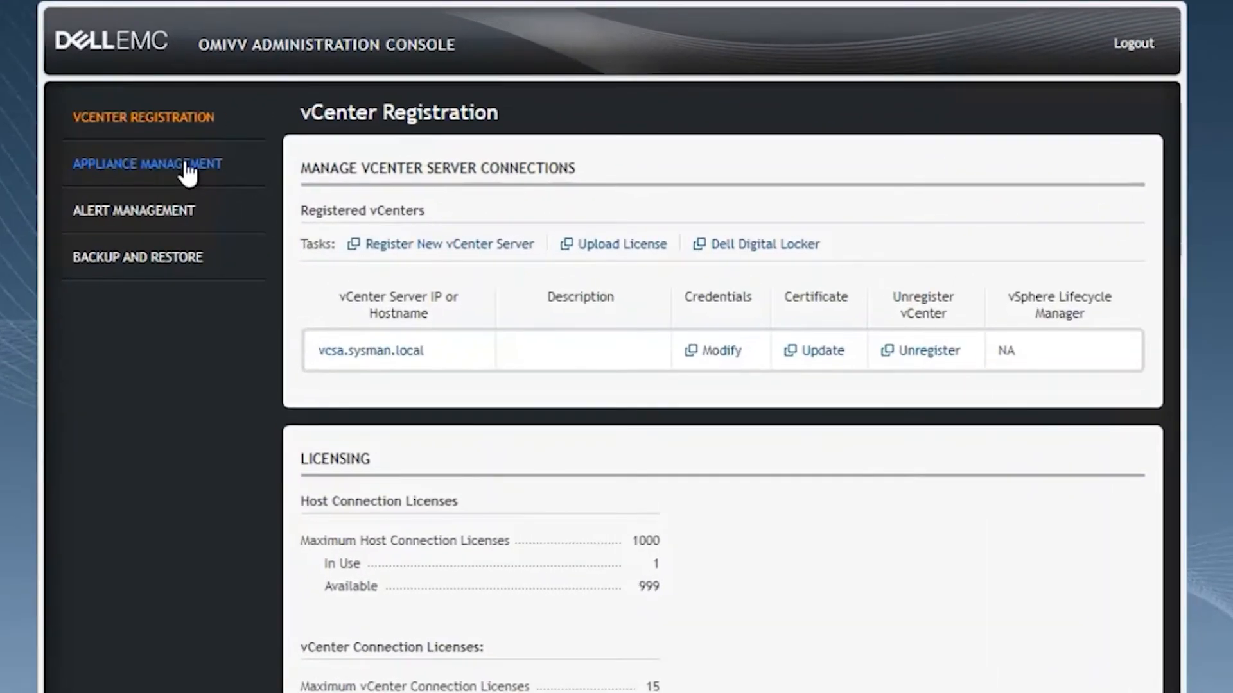
left_click(363, 186)
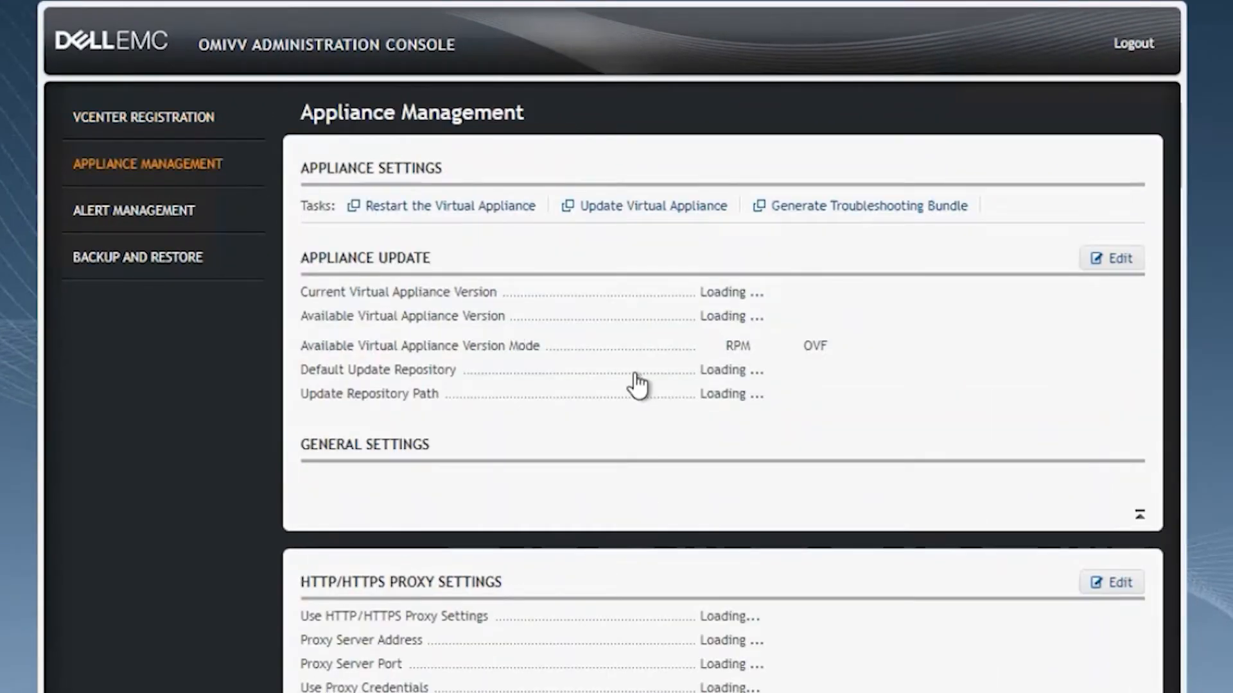
scroll(634, 373, "down", 3)
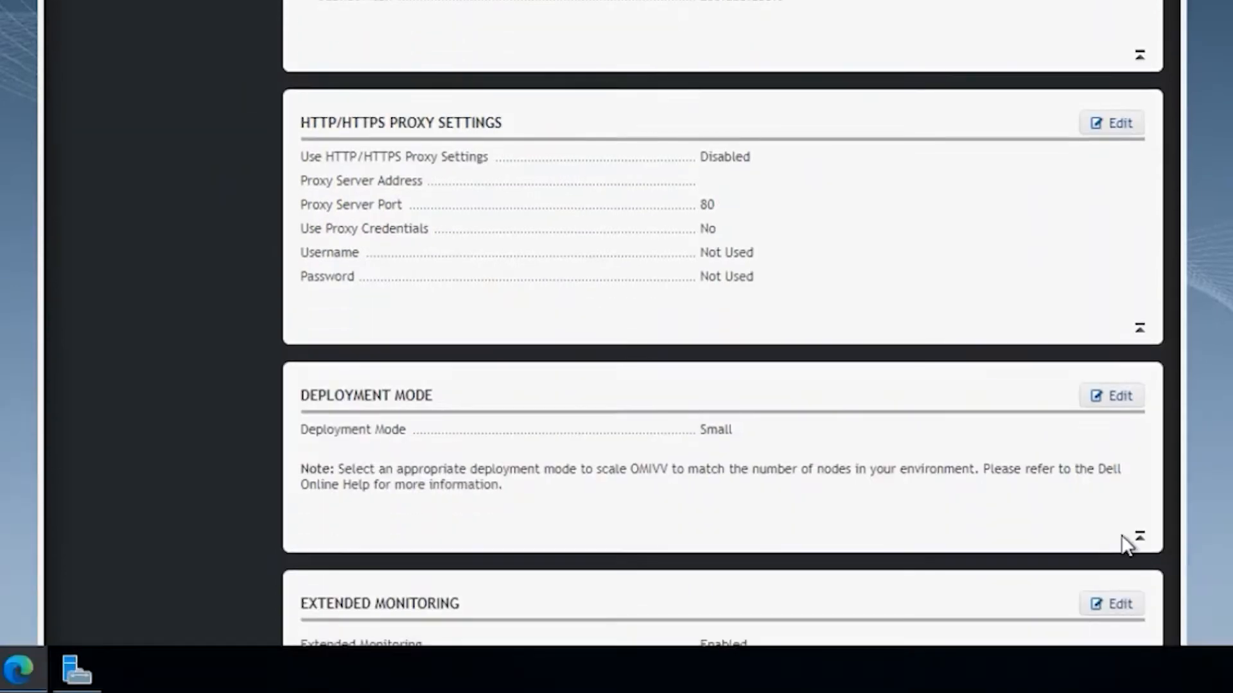
left_click_drag(572, 487, 743, 474)
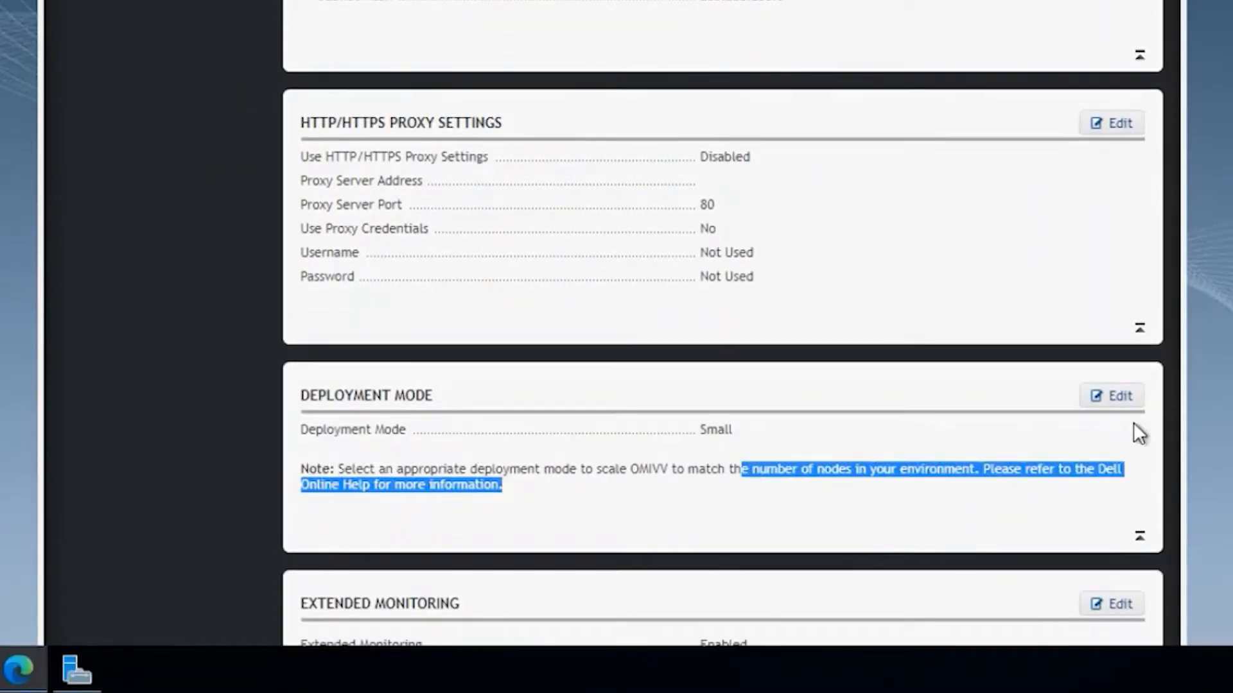
left_click(1103, 404)
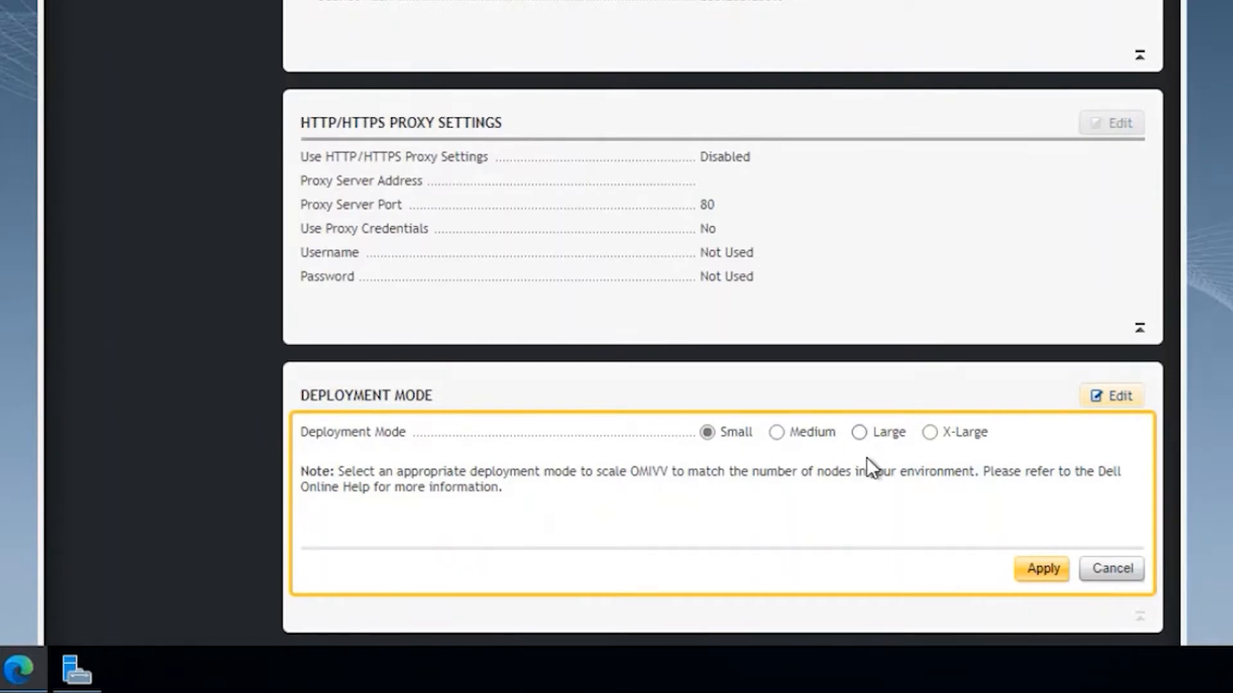
left_click(857, 436)
left_click(1036, 570)
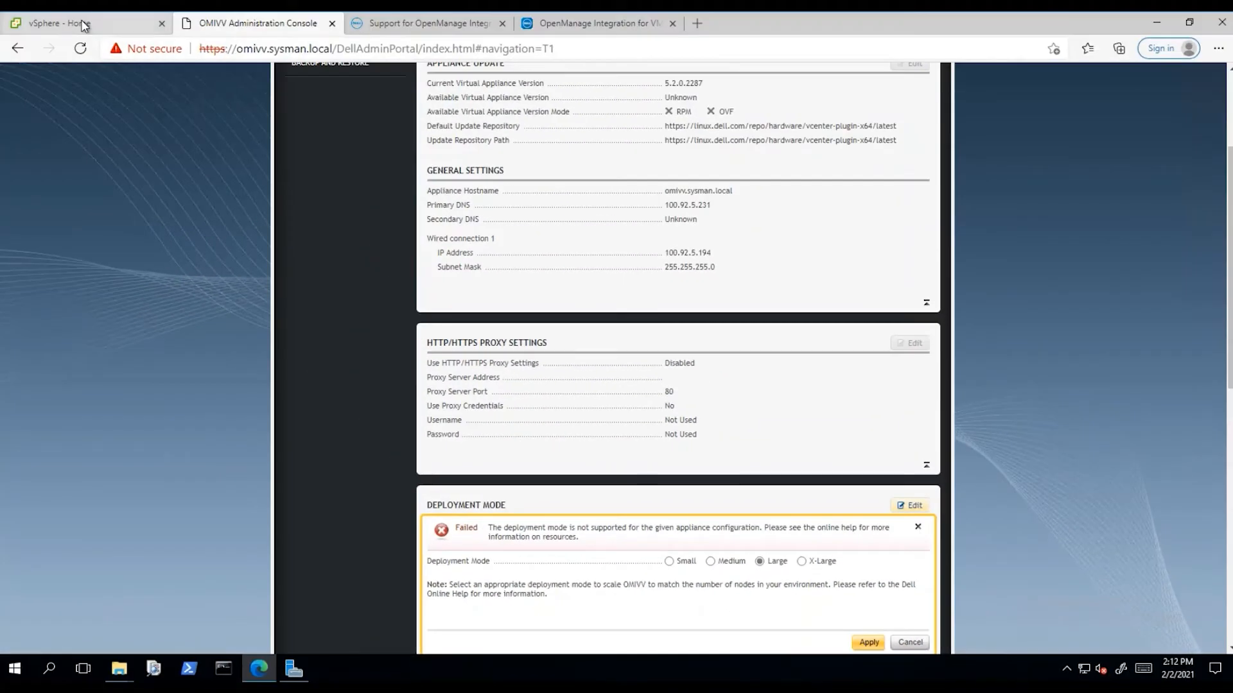
- Switch to the vSphere Client and power off the Prod_OMIVV virtual machine from the hosts and clusters inventory
left_click(82, 24)
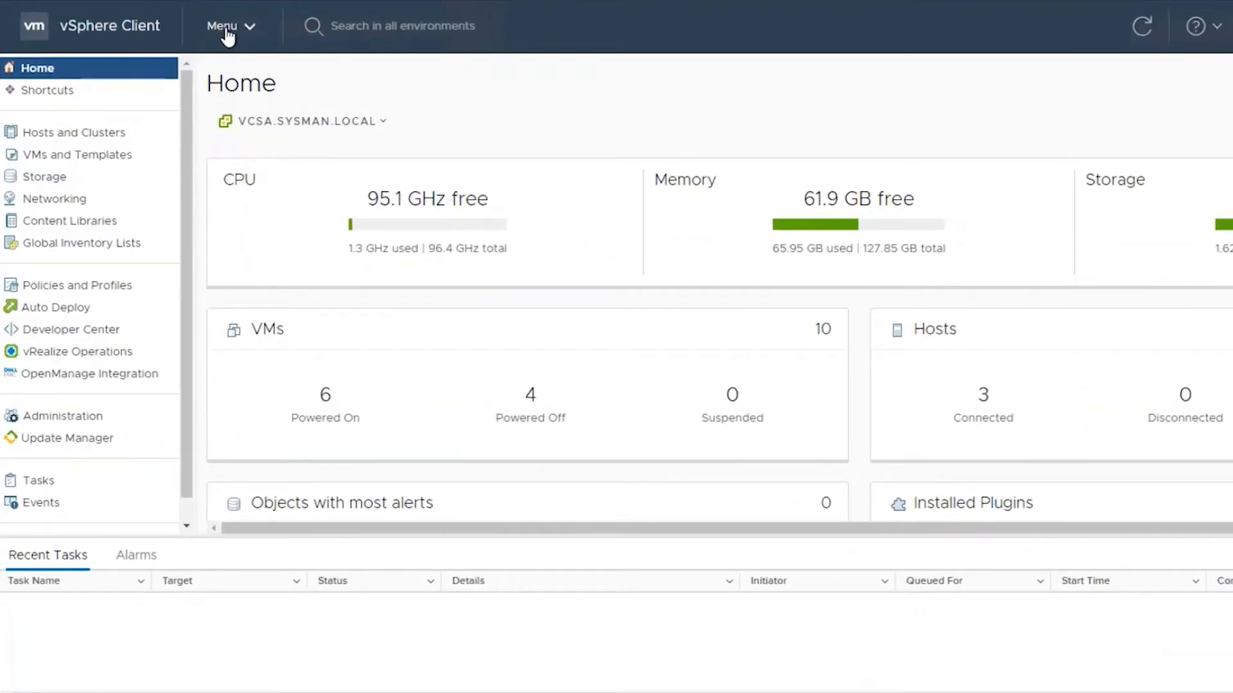
left_click(197, 62)
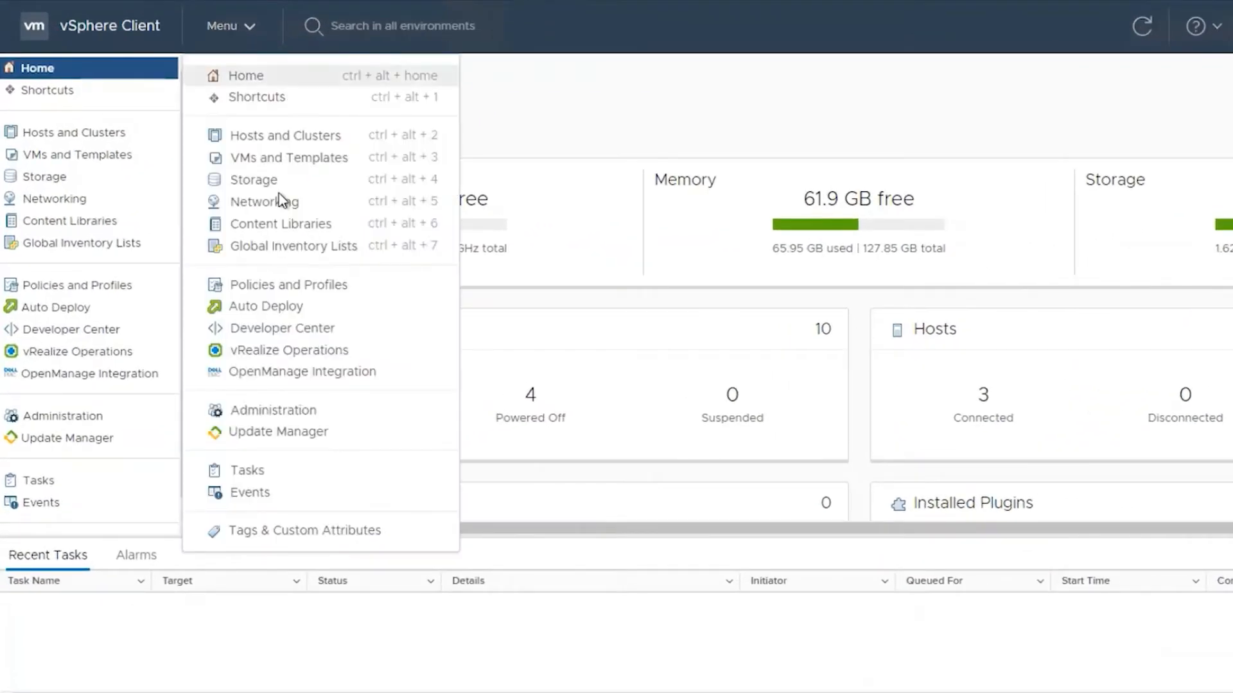
left_click(302, 140)
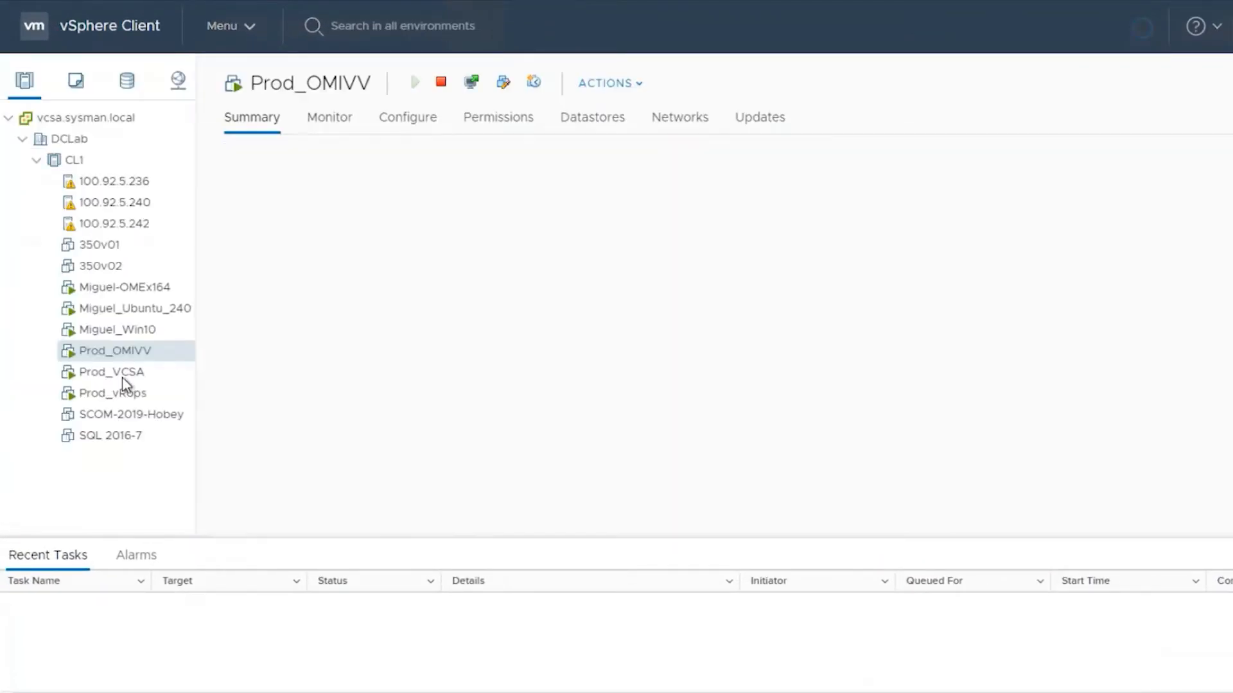
right_click(122, 352)
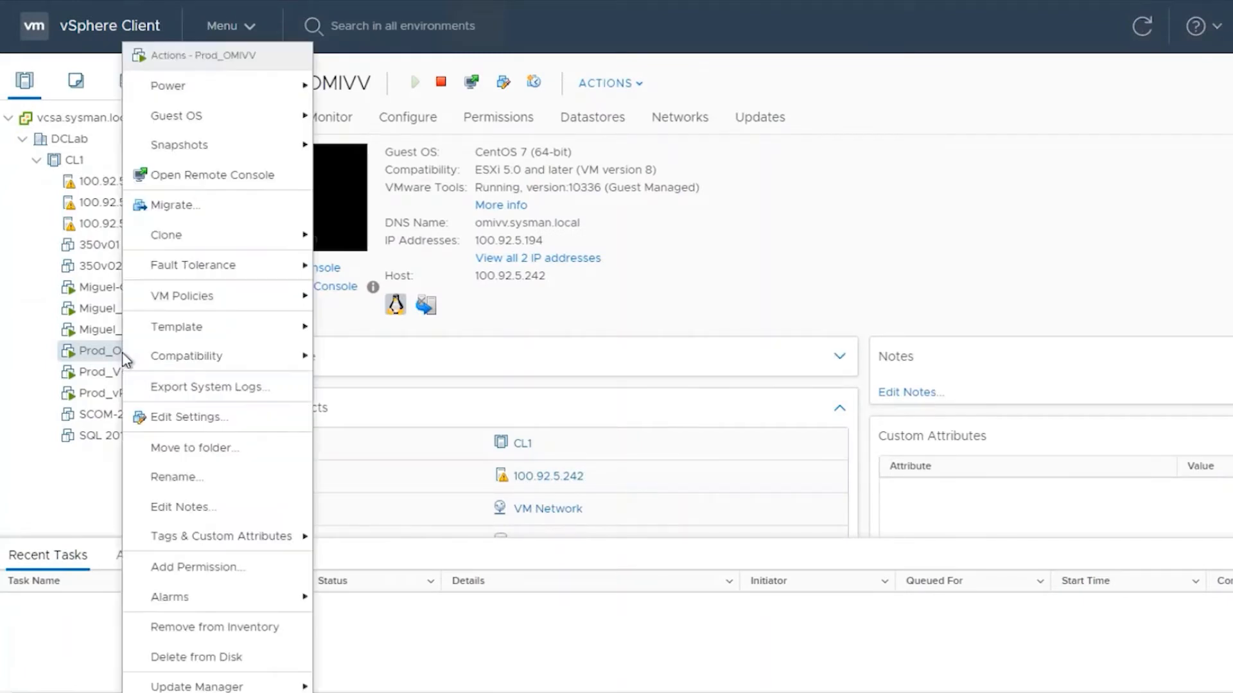
mouse_move(254, 98)
left_click(387, 118)
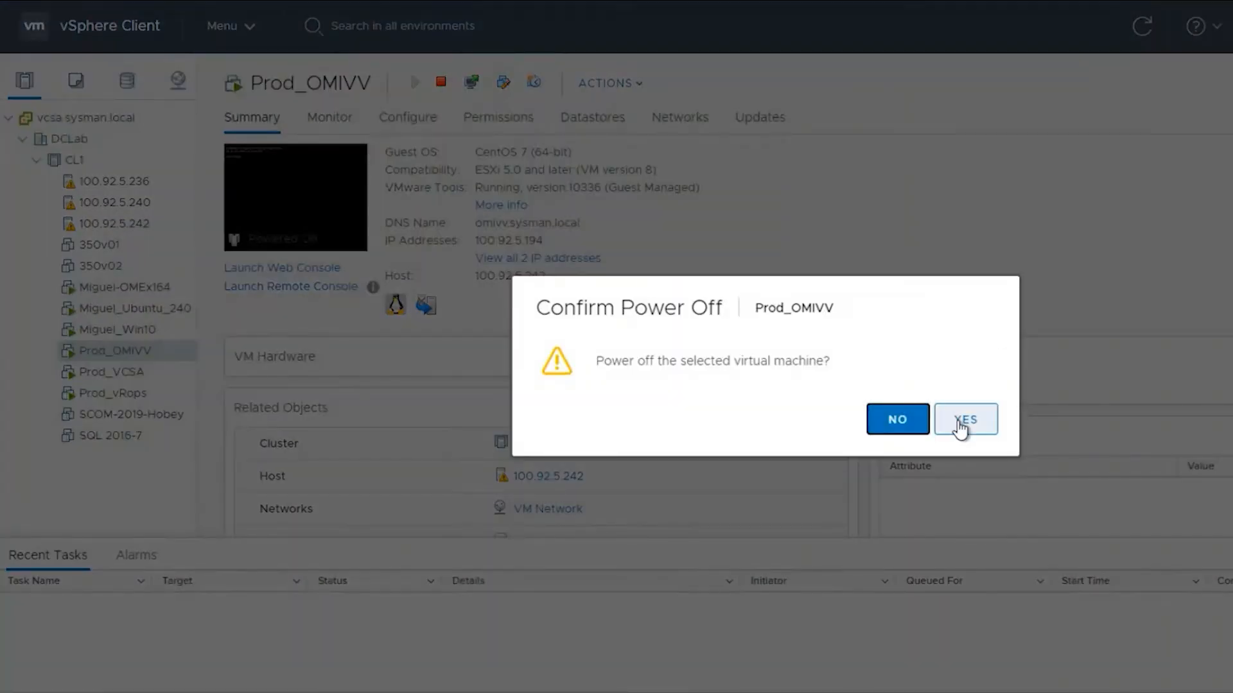
left_click(961, 423)
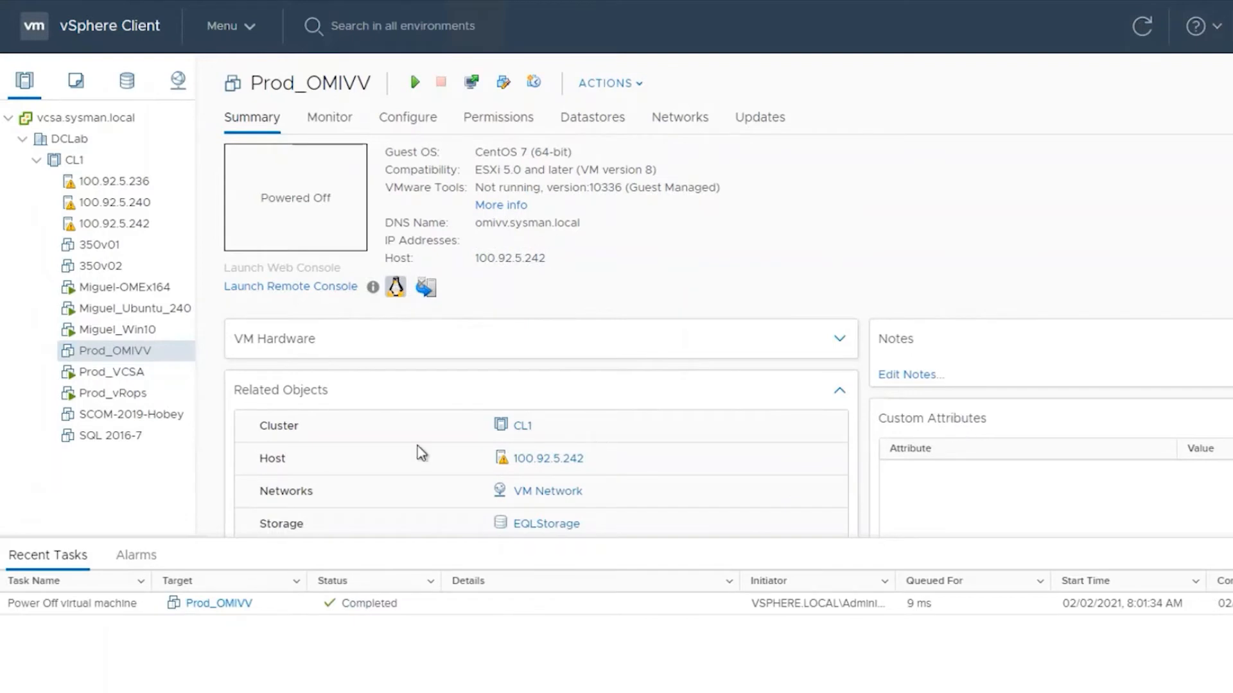
- Open the Prod_OMIVV hardware settings for editing and check the Medium mode CPU and memory requirements in the installation guide
right_click(96, 360)
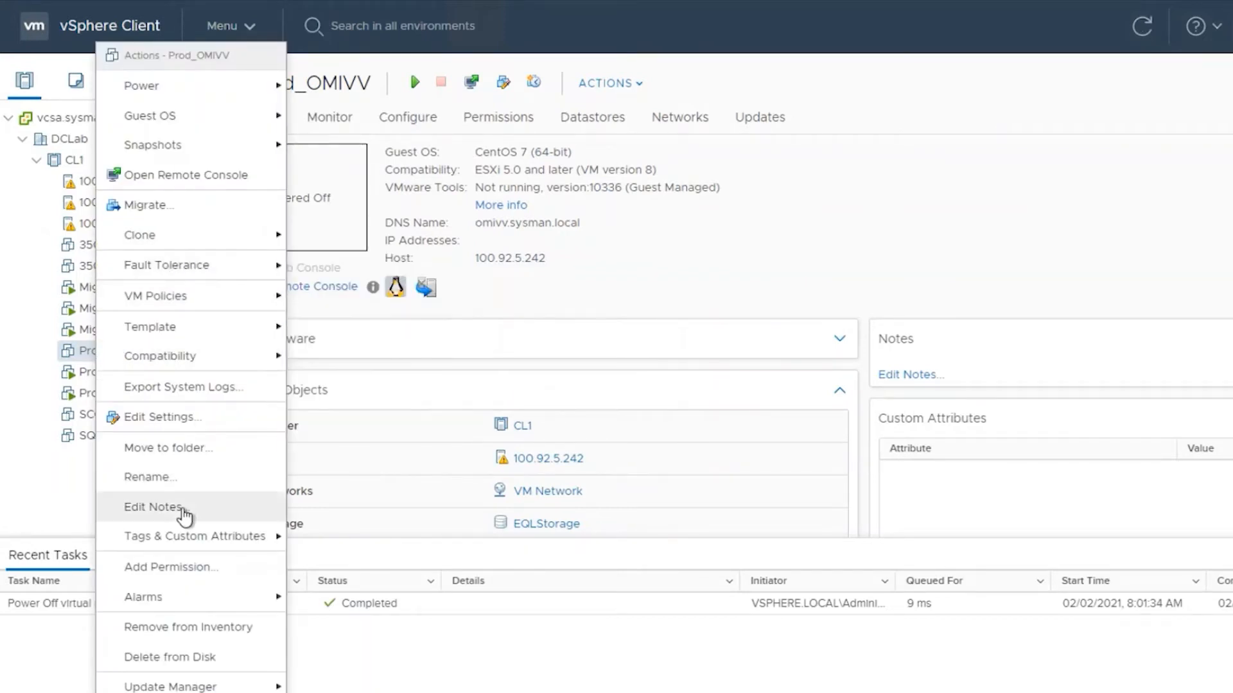
left_click(208, 418)
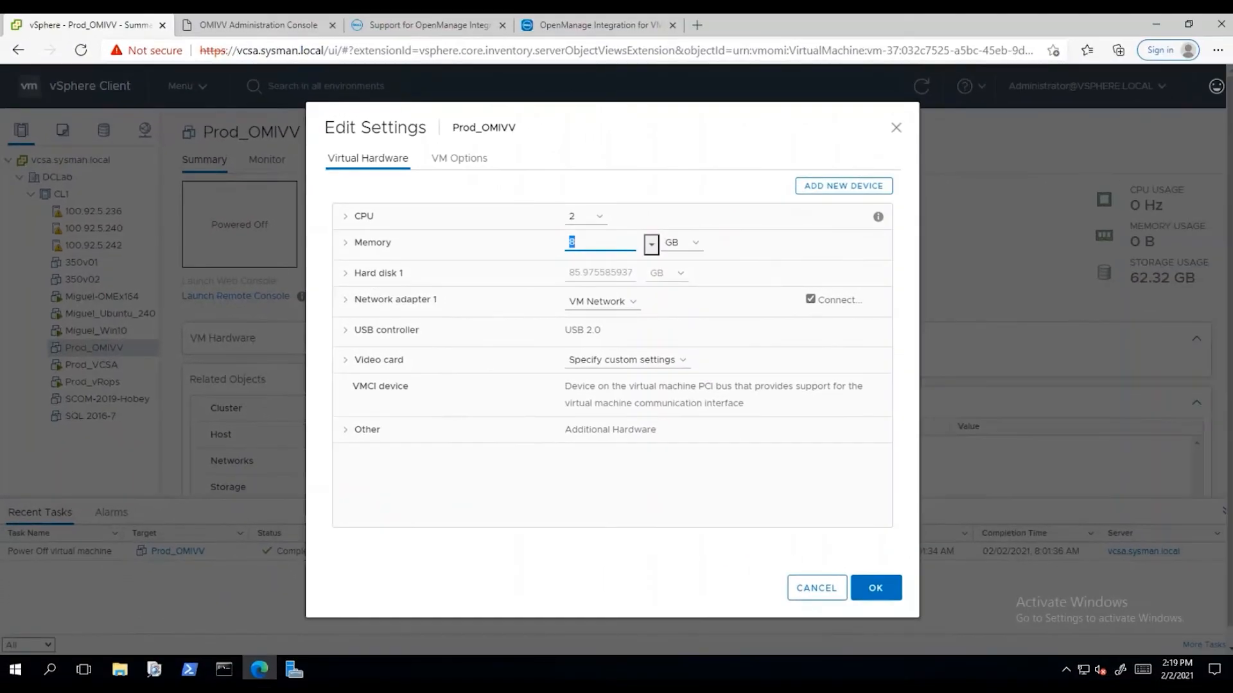
left_click(567, 26)
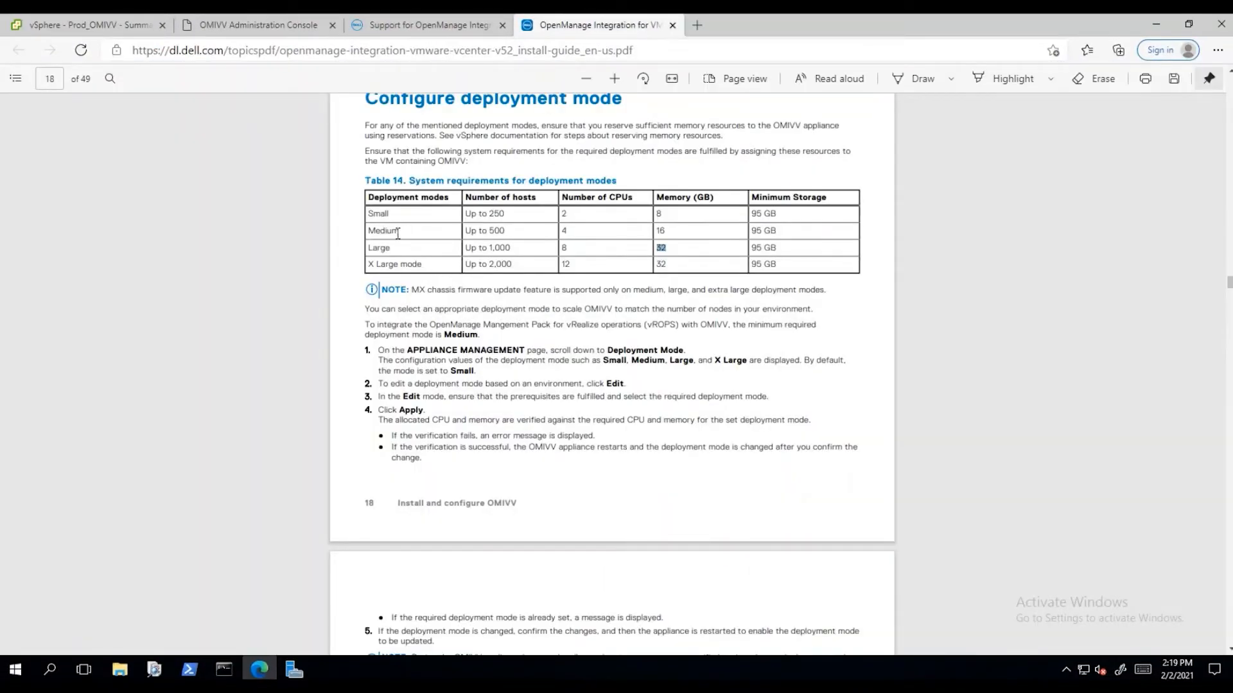
left_click_drag(406, 231, 482, 233)
left_click(568, 232)
- Set the Prod_OMIVV virtual machine's memory to 16 GB and its CPU count to 4, and save the settings
left_click(127, 34)
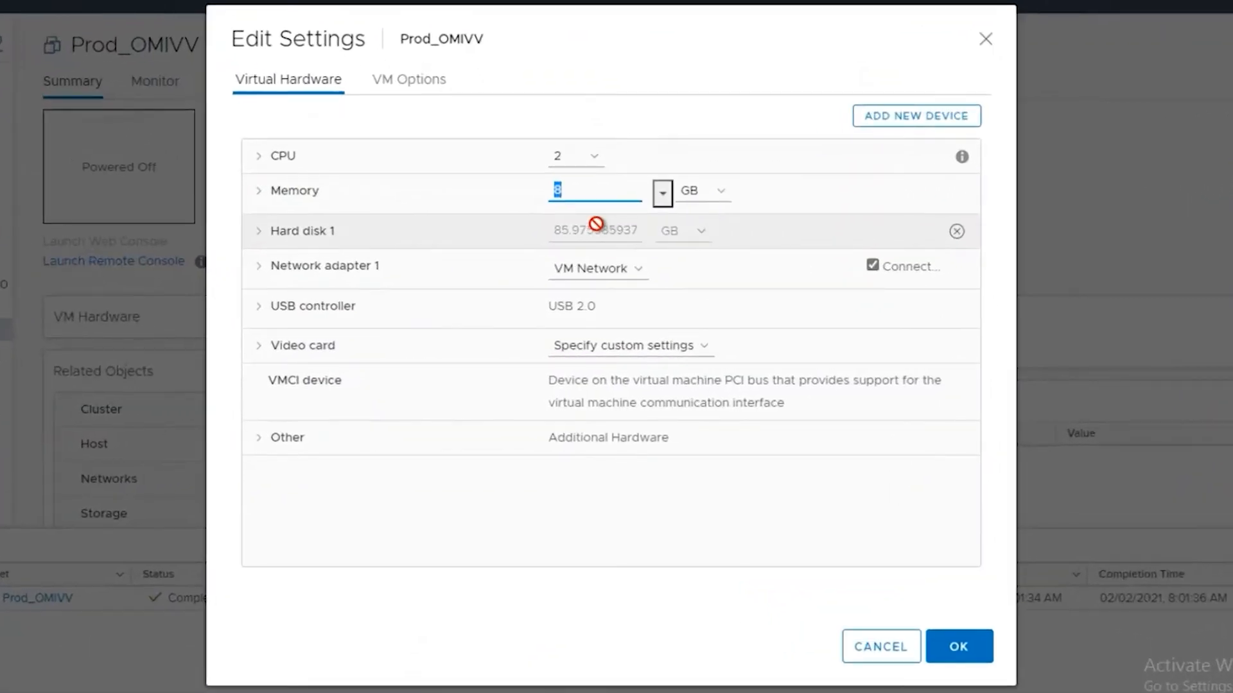
type("16")
left_click(577, 159)
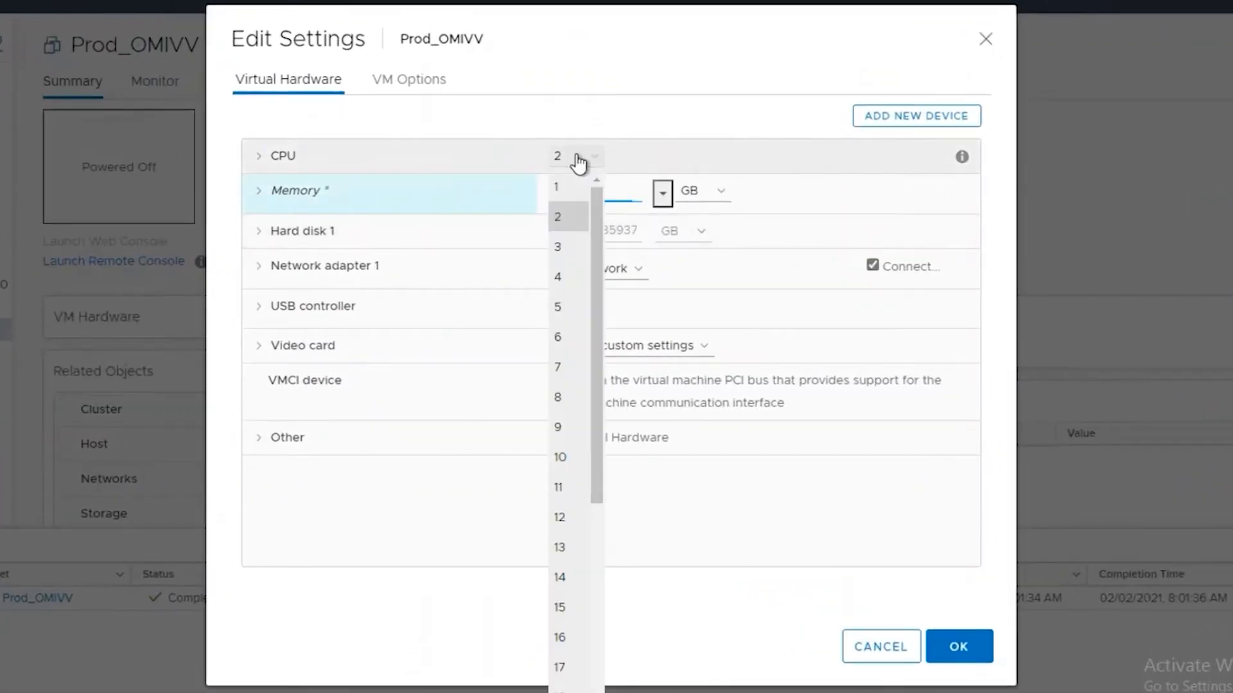
left_click(564, 275)
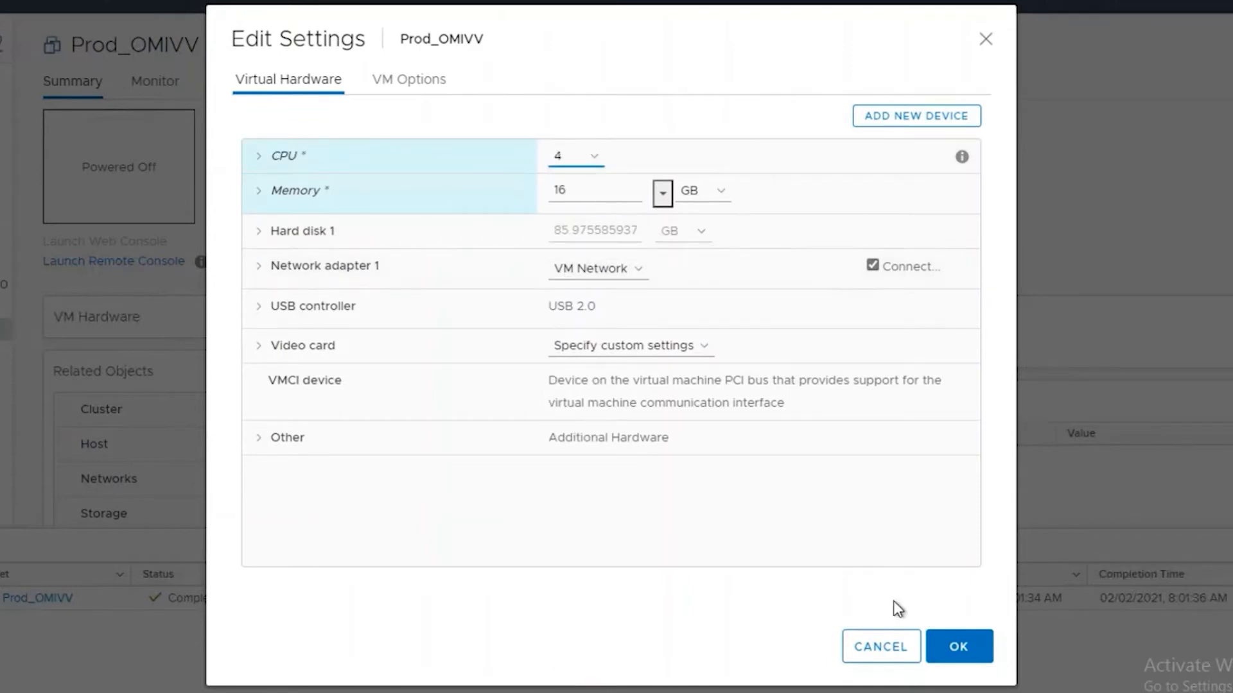
left_click(949, 646)
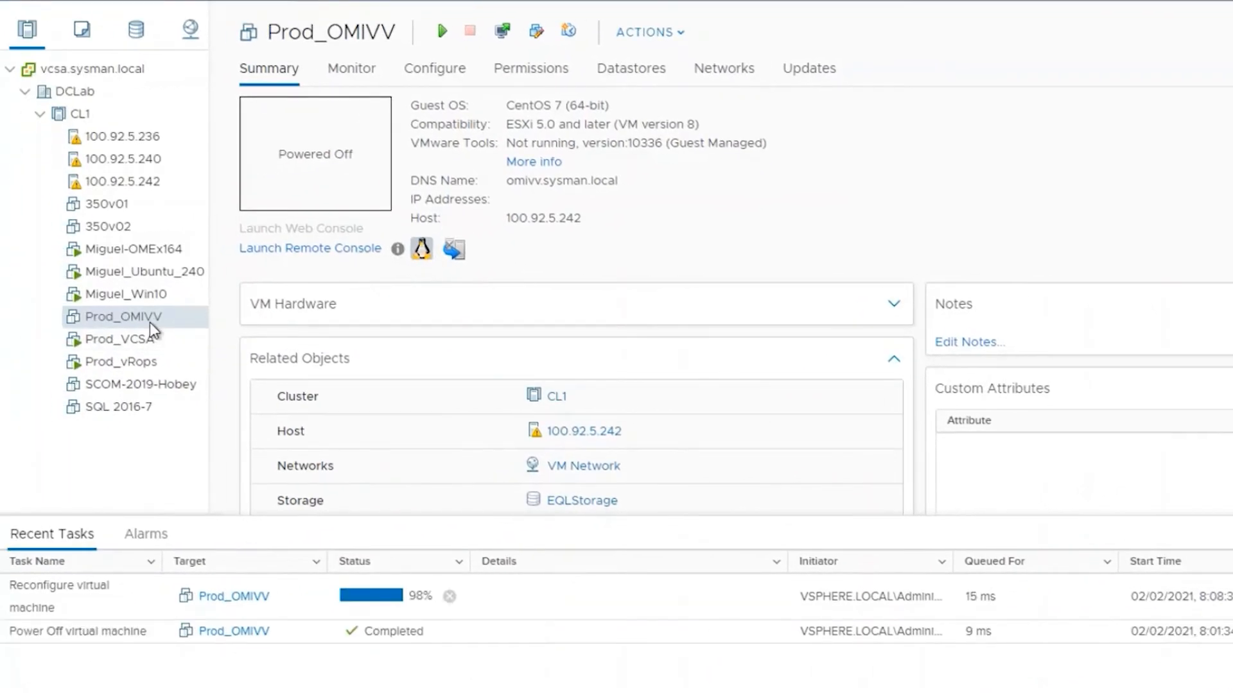
- Power on the Prod_OMIVV virtual machine and launch its web console
right_click(150, 324)
left_click(379, 46)
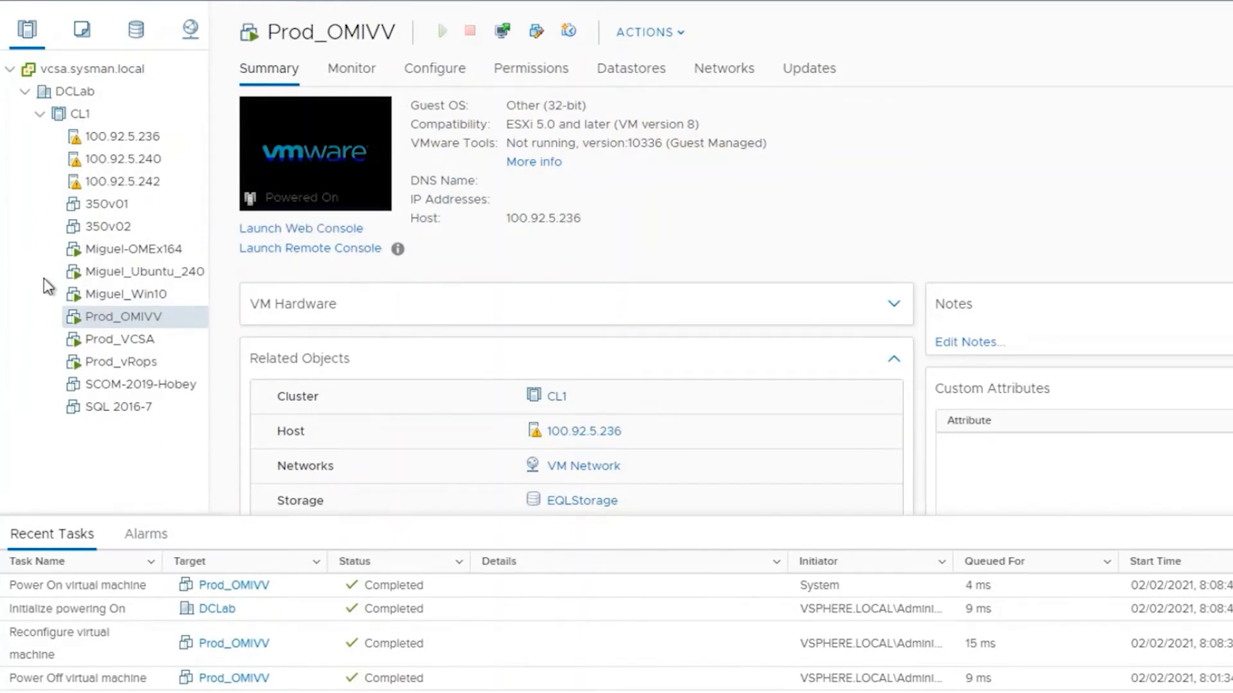
left_click(342, 231)
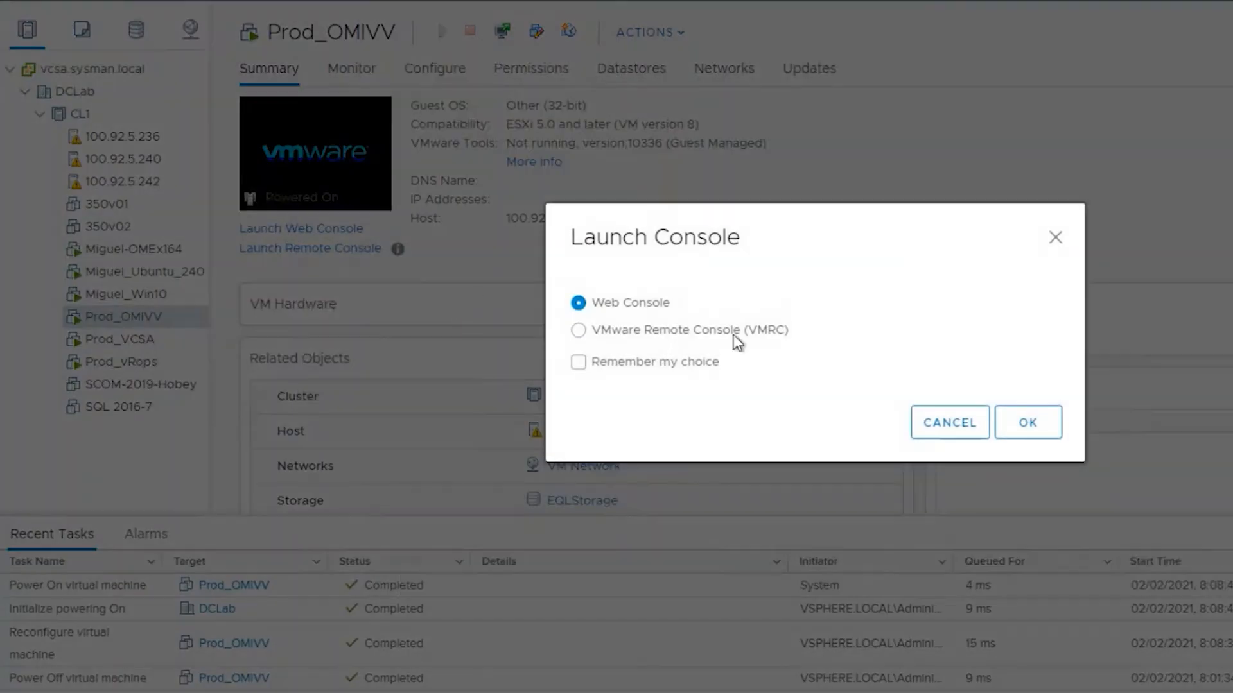
left_click(1029, 423)
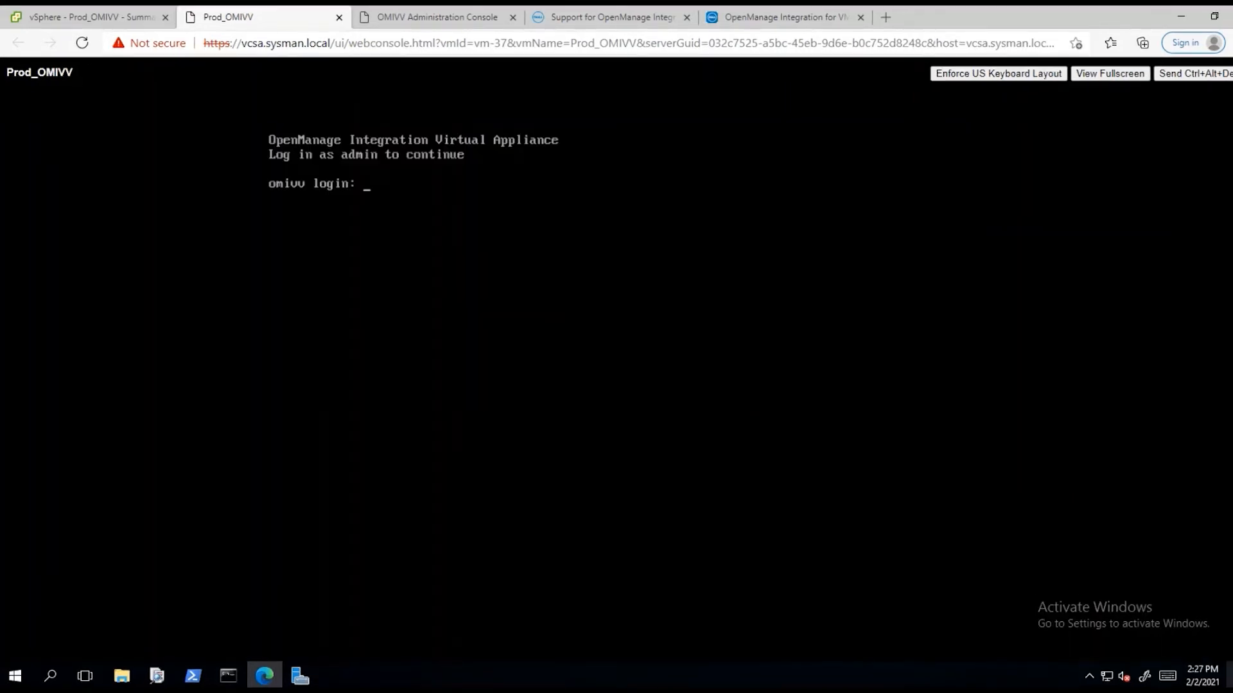
- Reload the OMIVV Administration Console and log in with the administrator password
left_click(388, 22)
left_click(370, 43)
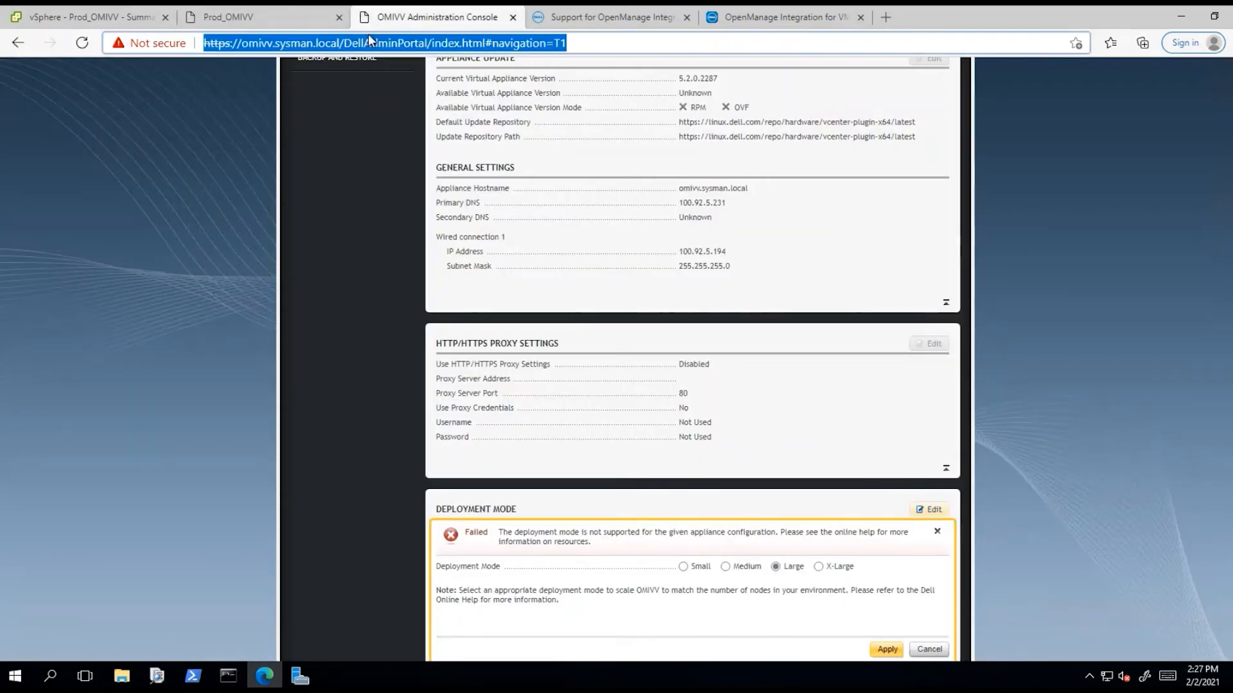
key("Return")
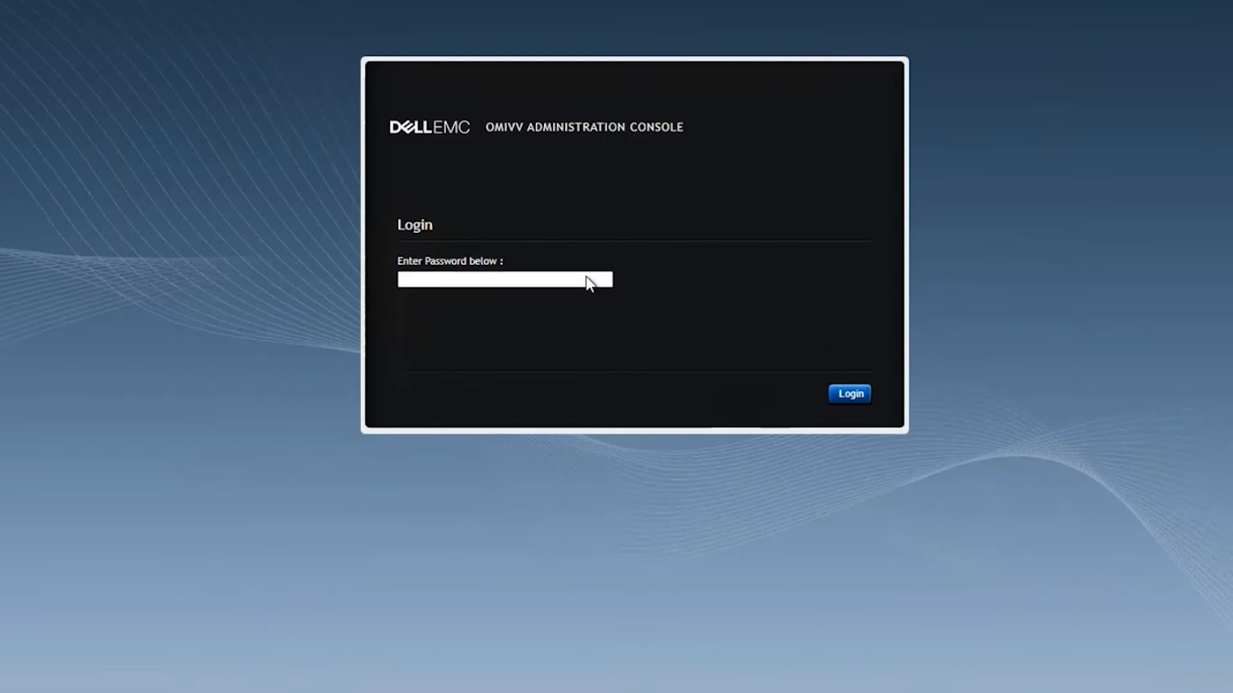
left_click(595, 290)
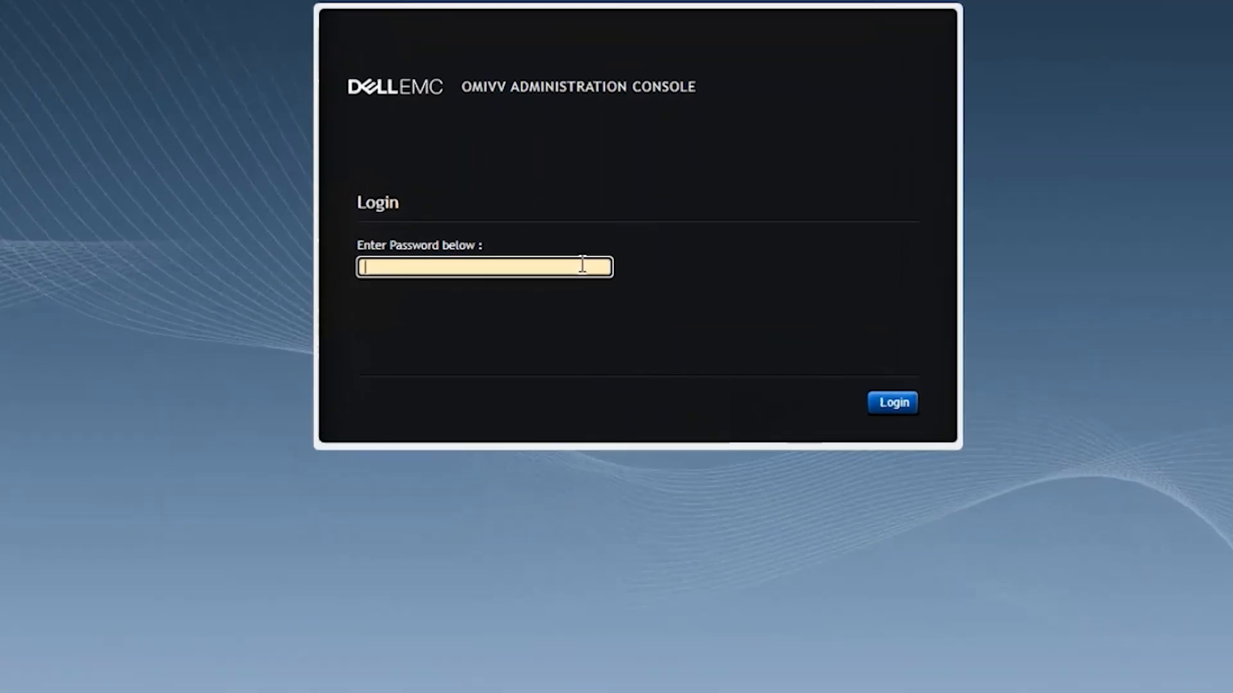
type("•••••••••")
key("Return")
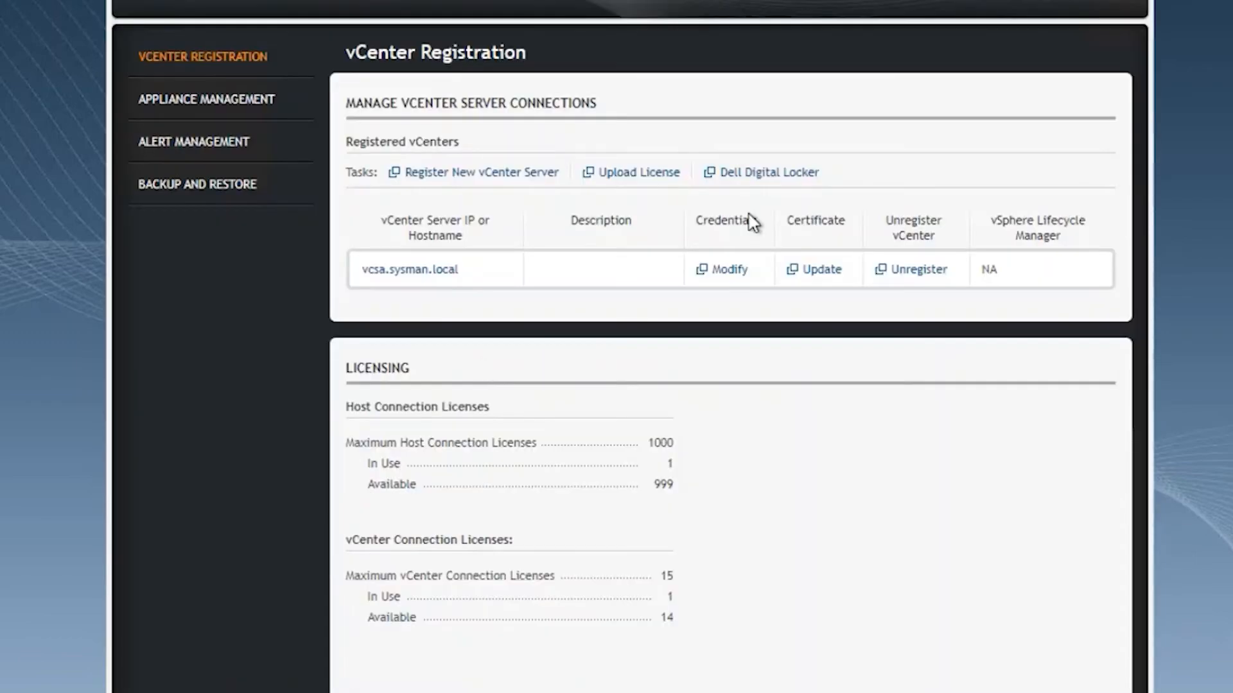
- Change the appliance's deployment mode to Medium, apply it and confirm the virtual appliance restart
left_click(249, 99)
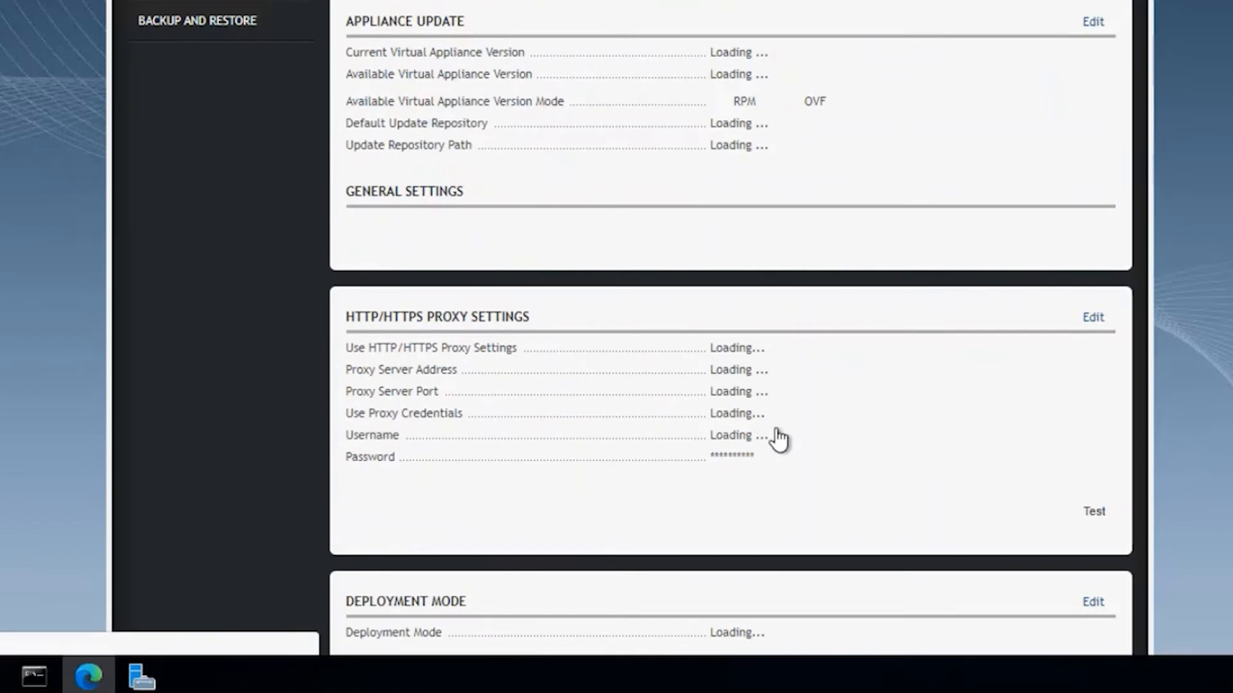
scroll(1085, 604, "down", 5)
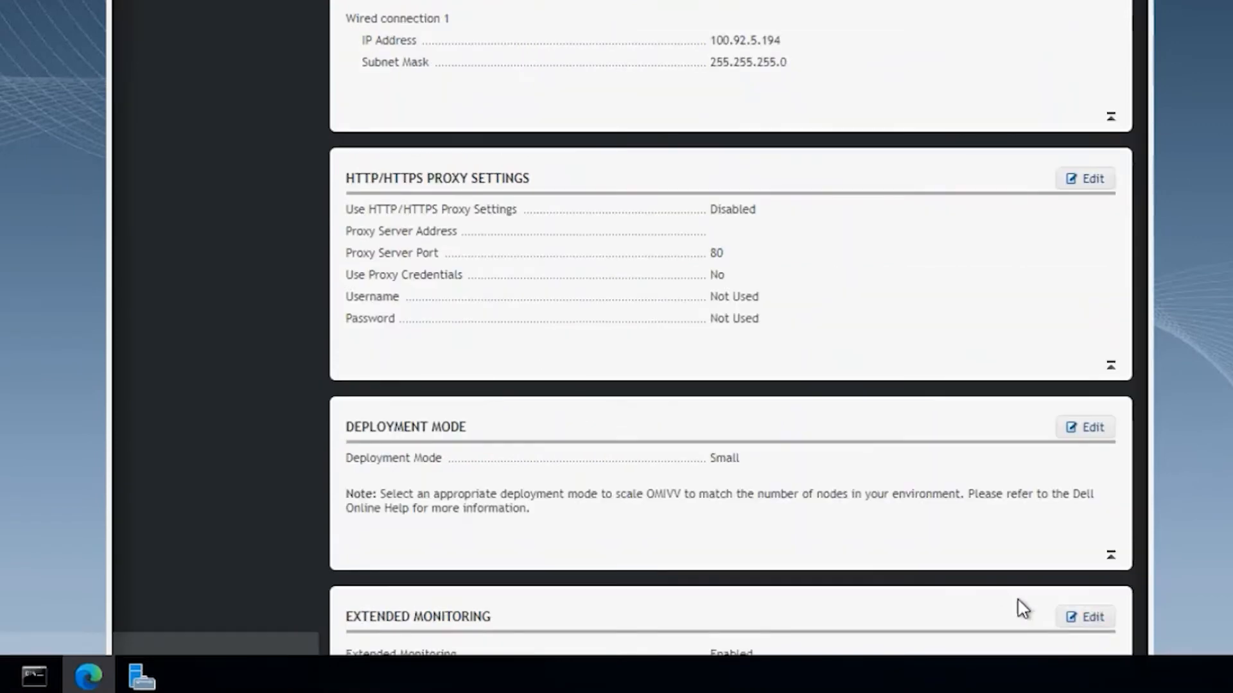
left_click(1090, 427)
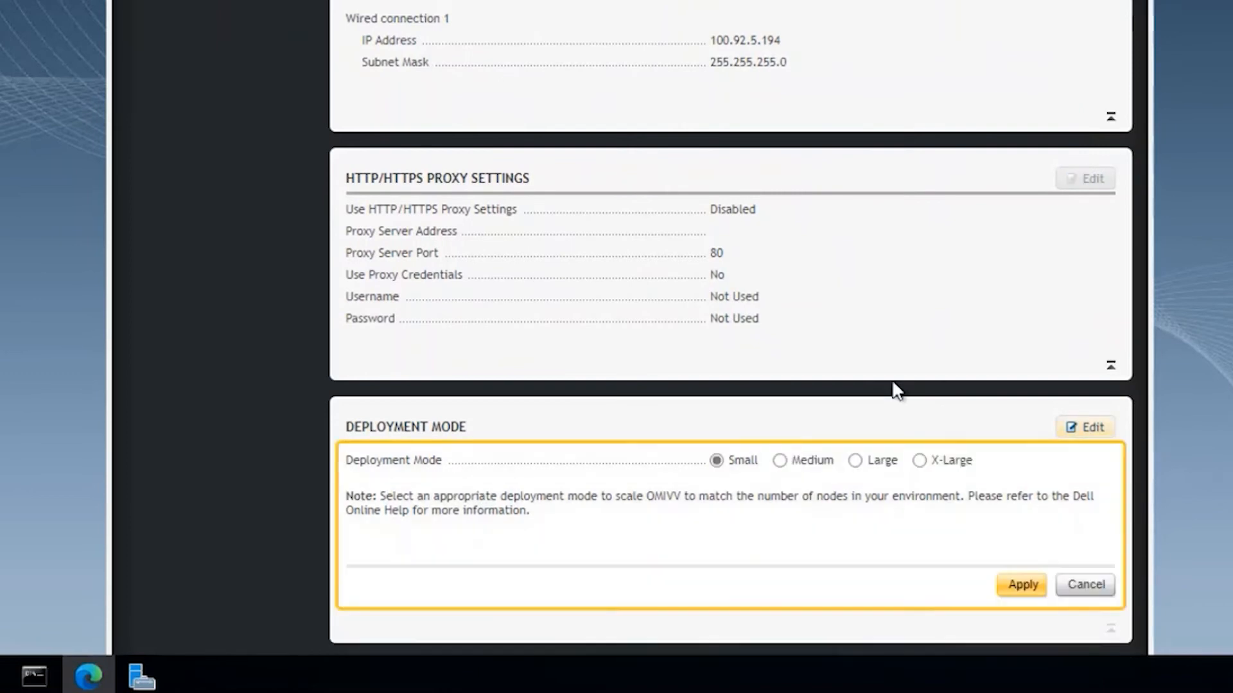
left_click(778, 460)
left_click(1015, 584)
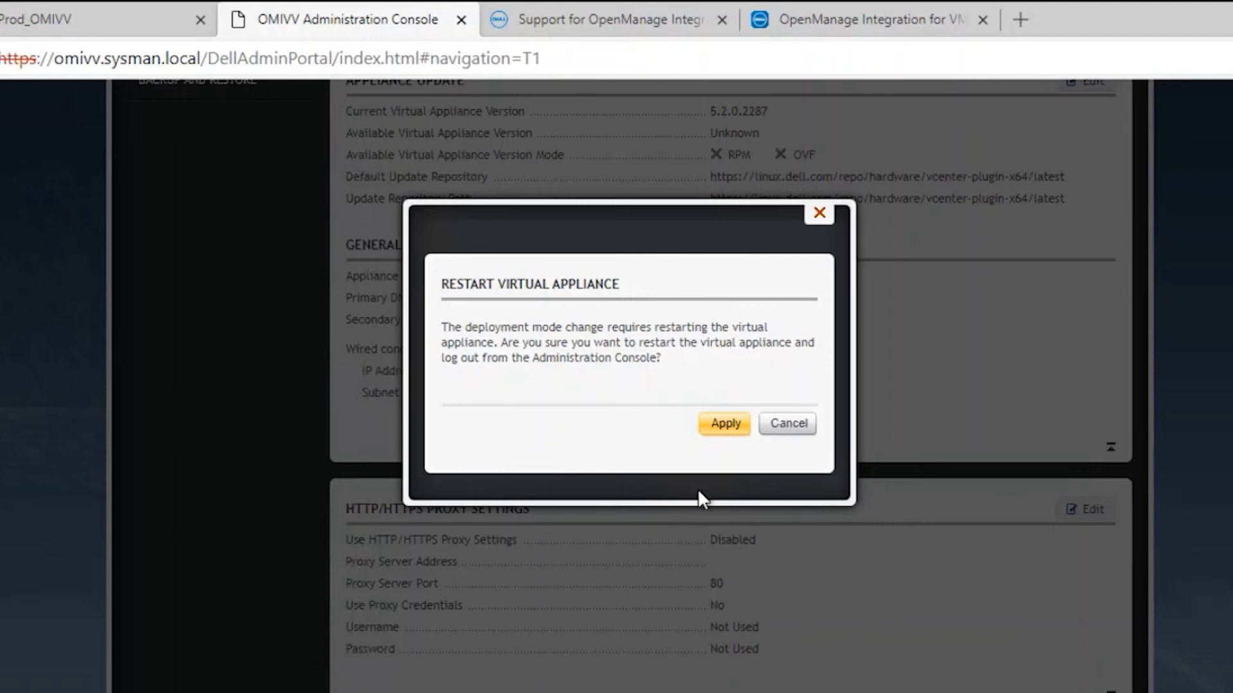
left_click(725, 432)
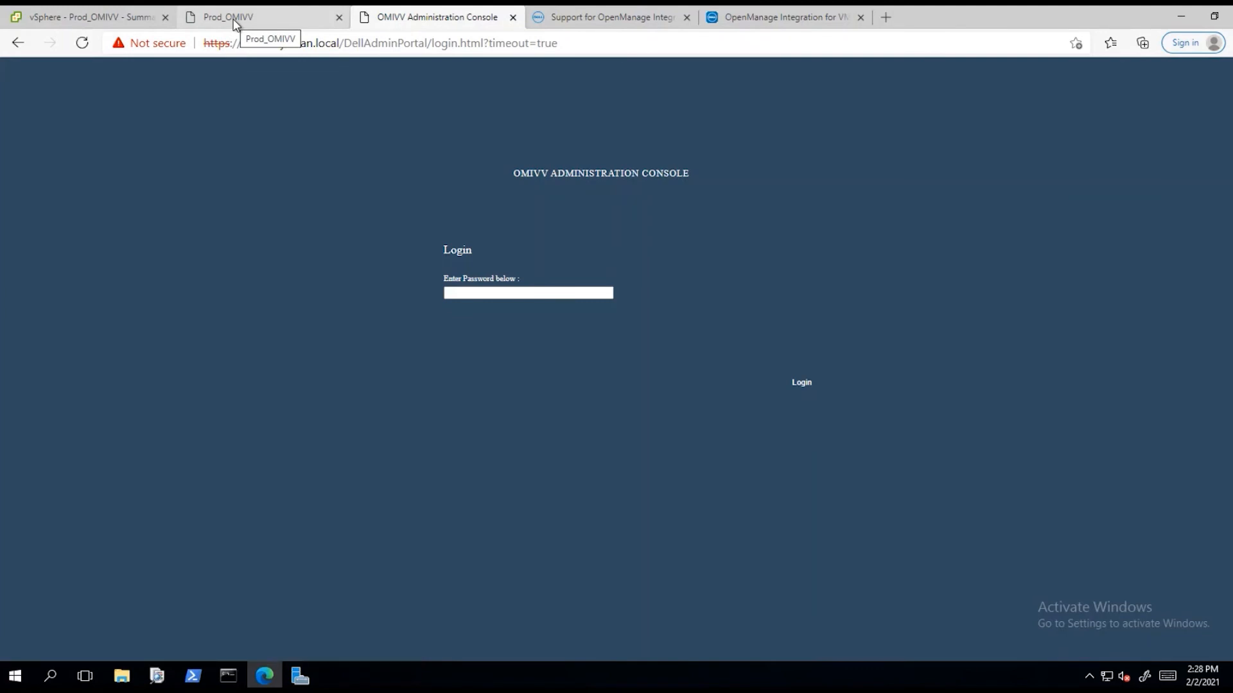
- Check the appliance's restart in the Prod_OMIVV web console and log back in to the Administration Console with the password
left_click(235, 25)
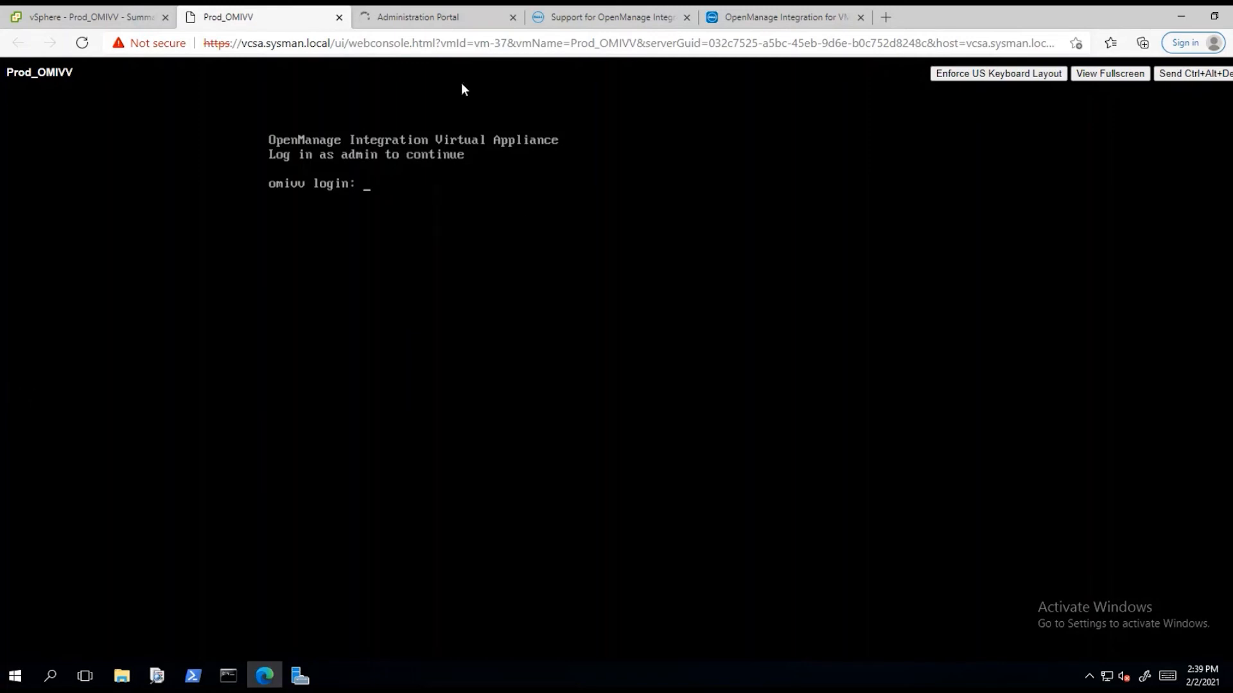
left_click(415, 20)
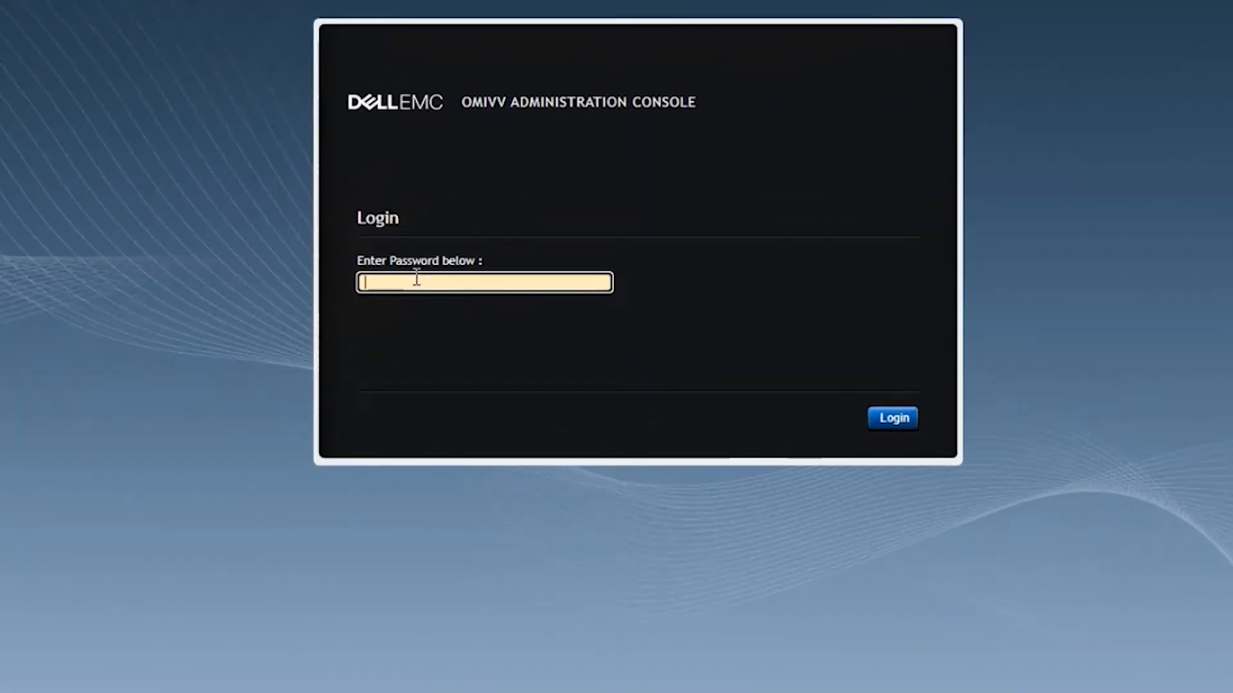
type("********")
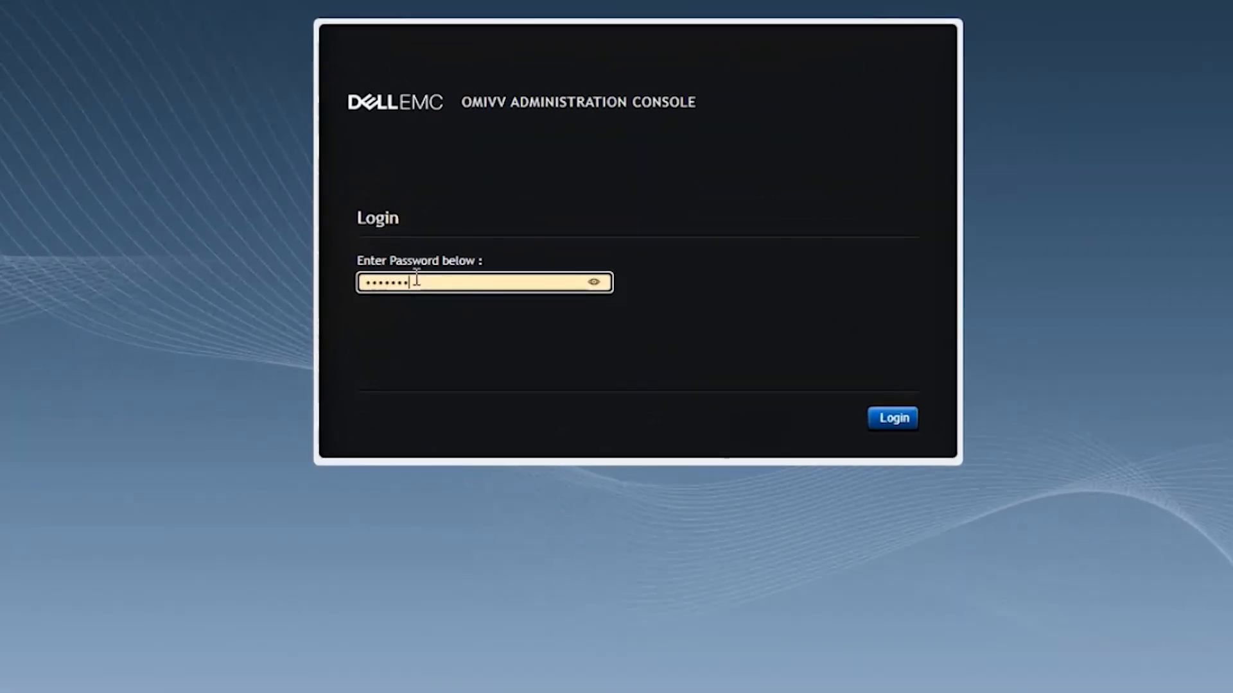
key("Return")
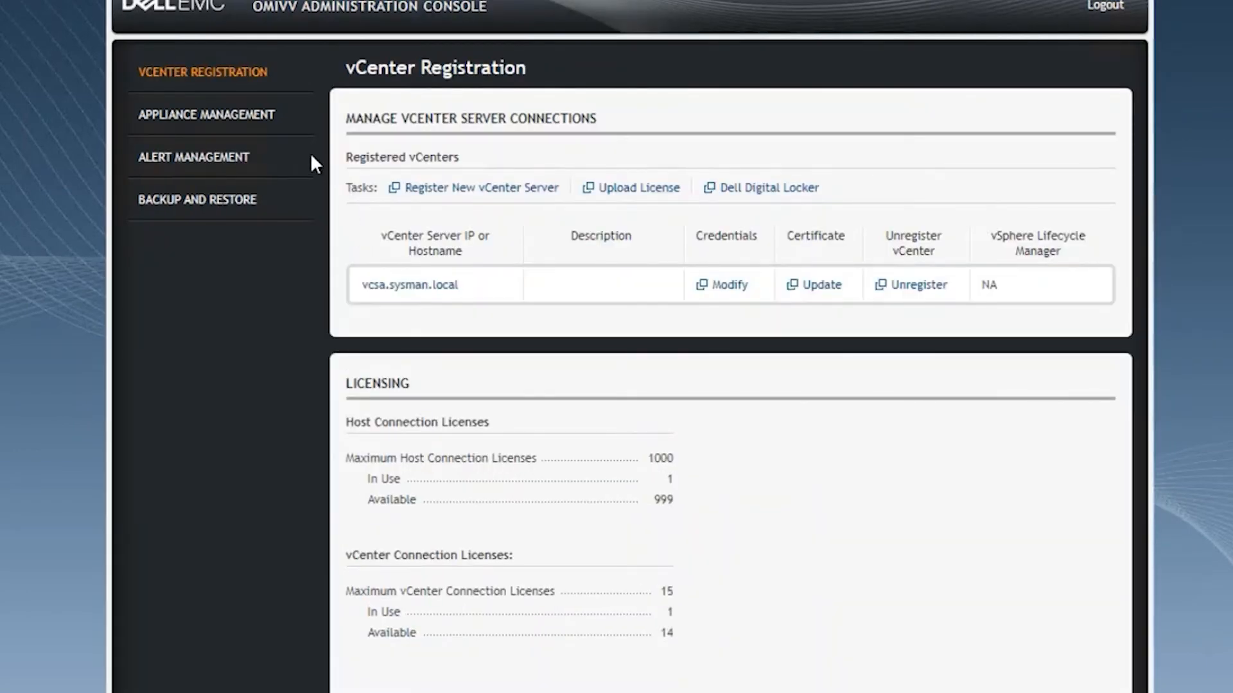
- Check the current deployment mode in the appliance management settings
left_click(239, 121)
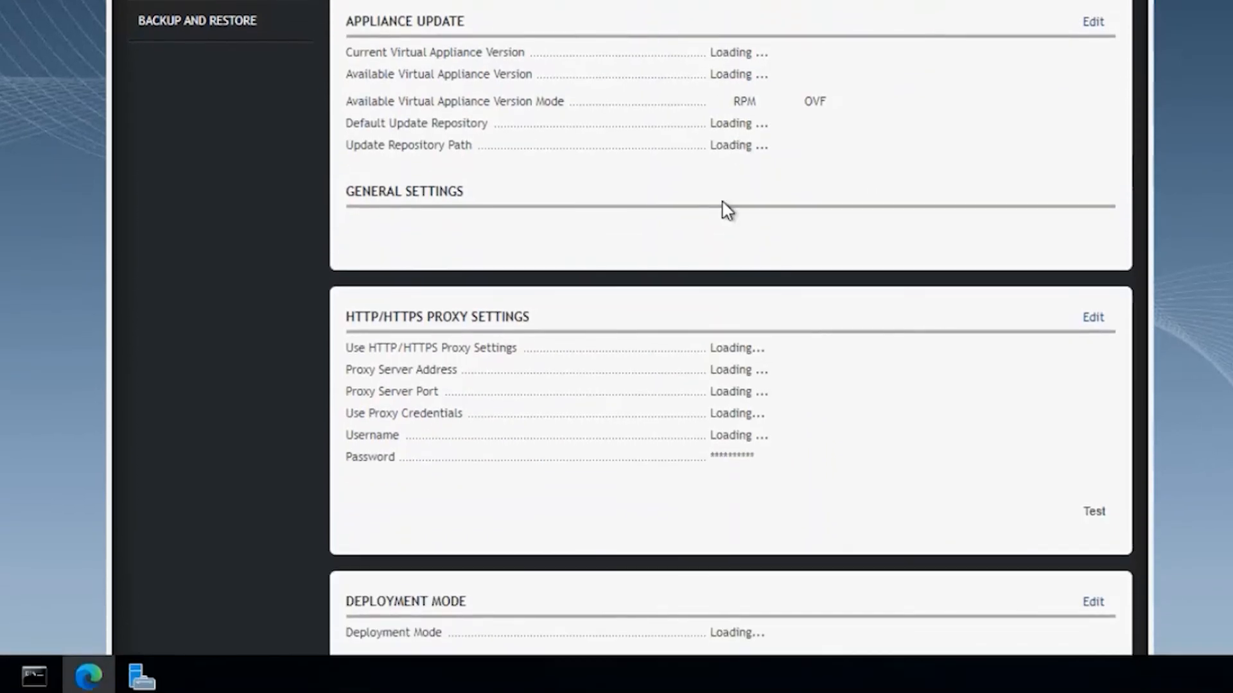
scroll(703, 545, "down", 5)
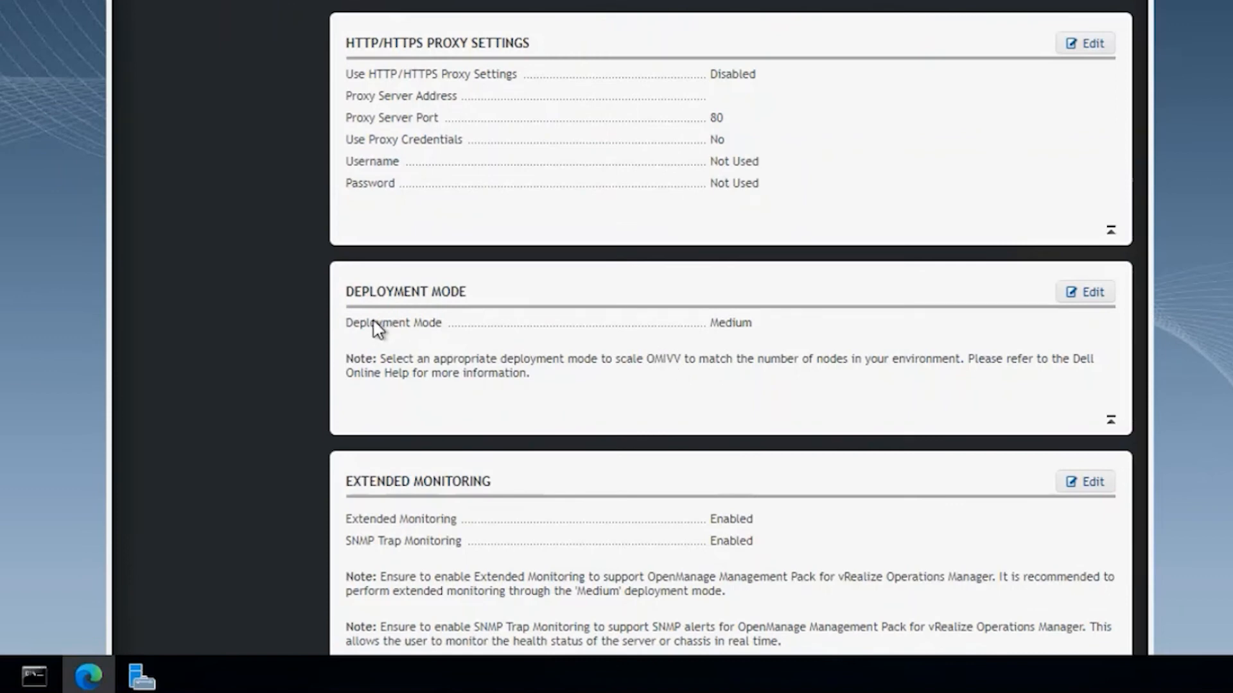
left_click_drag(371, 323, 509, 329)
left_click_drag(711, 323, 737, 330)
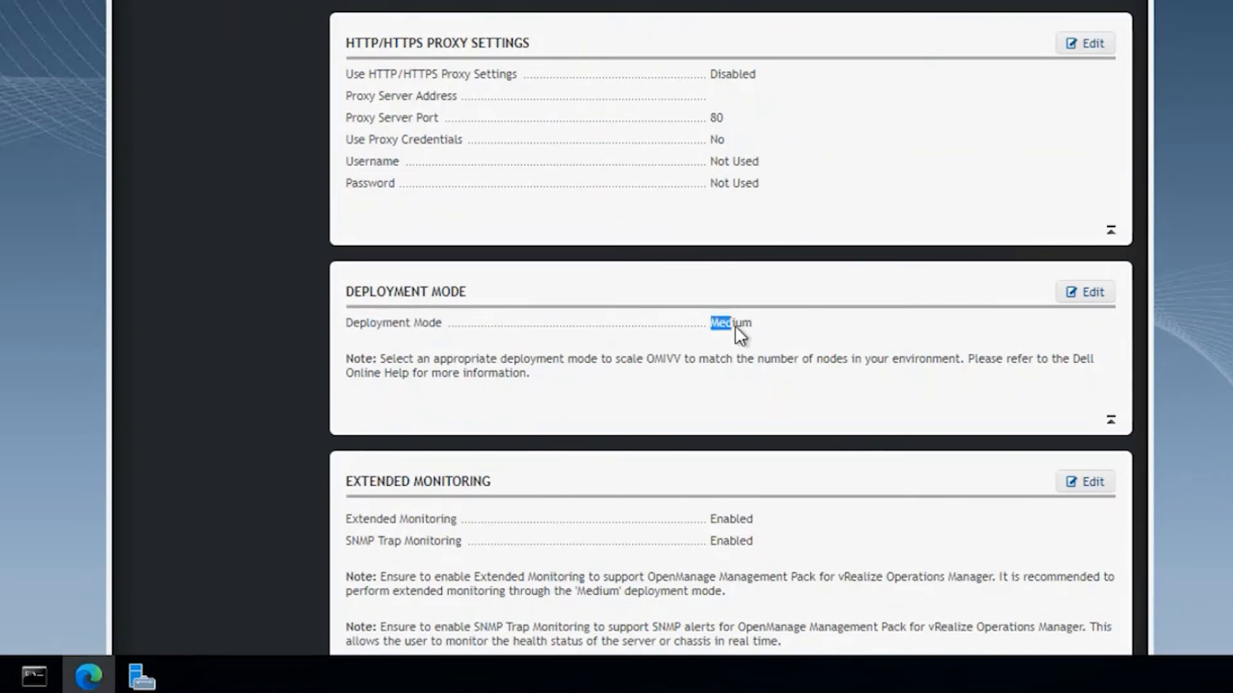